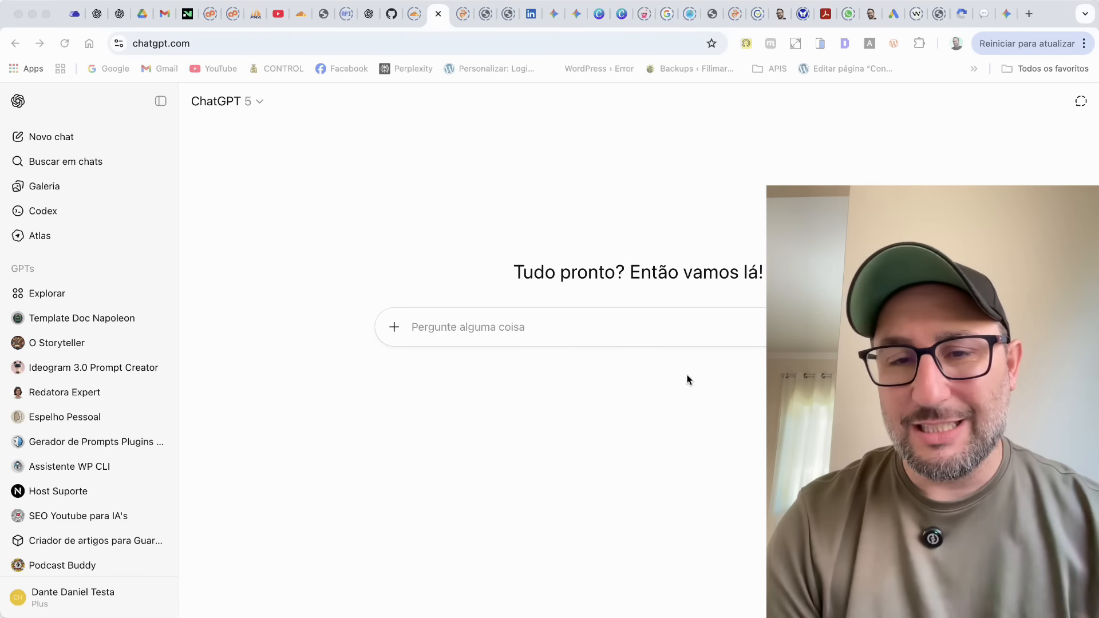
left_click(602, 325)
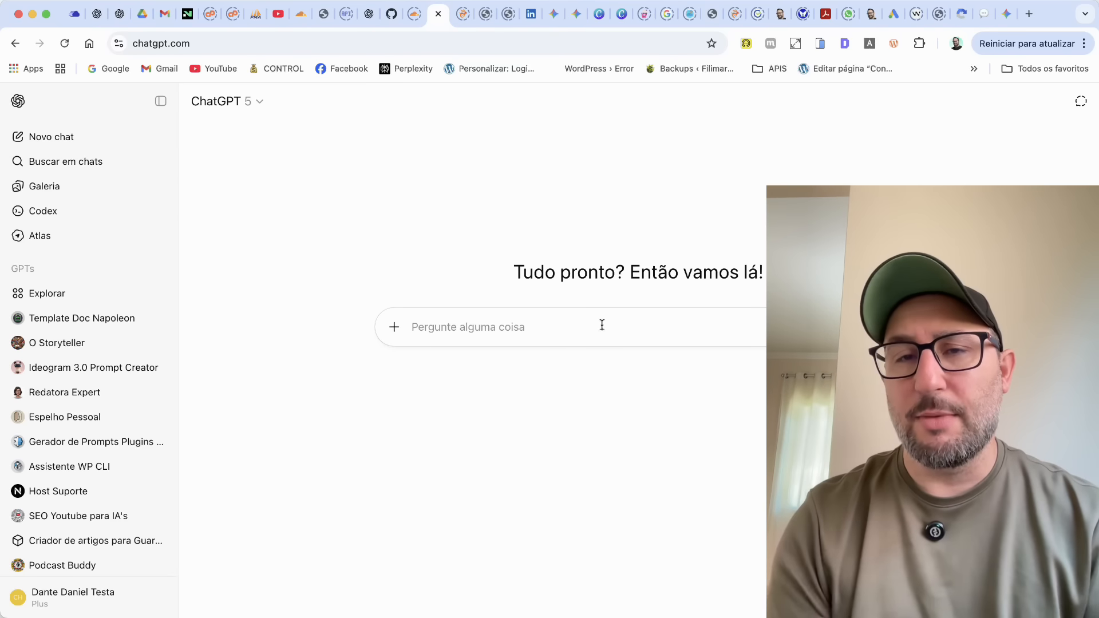
key("super+9")
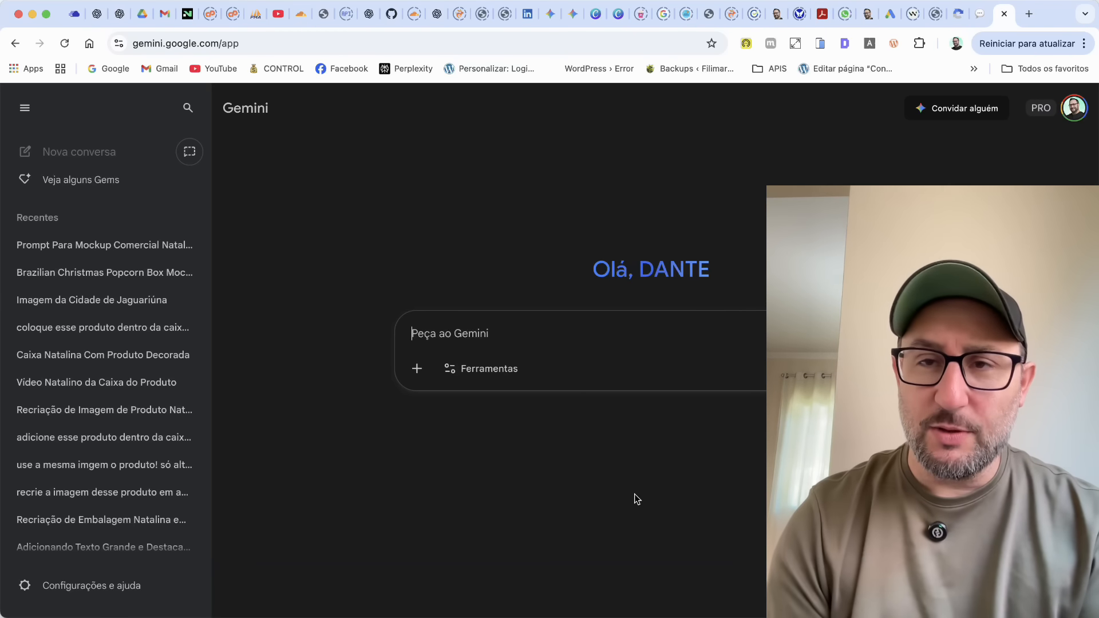
left_click(437, 14)
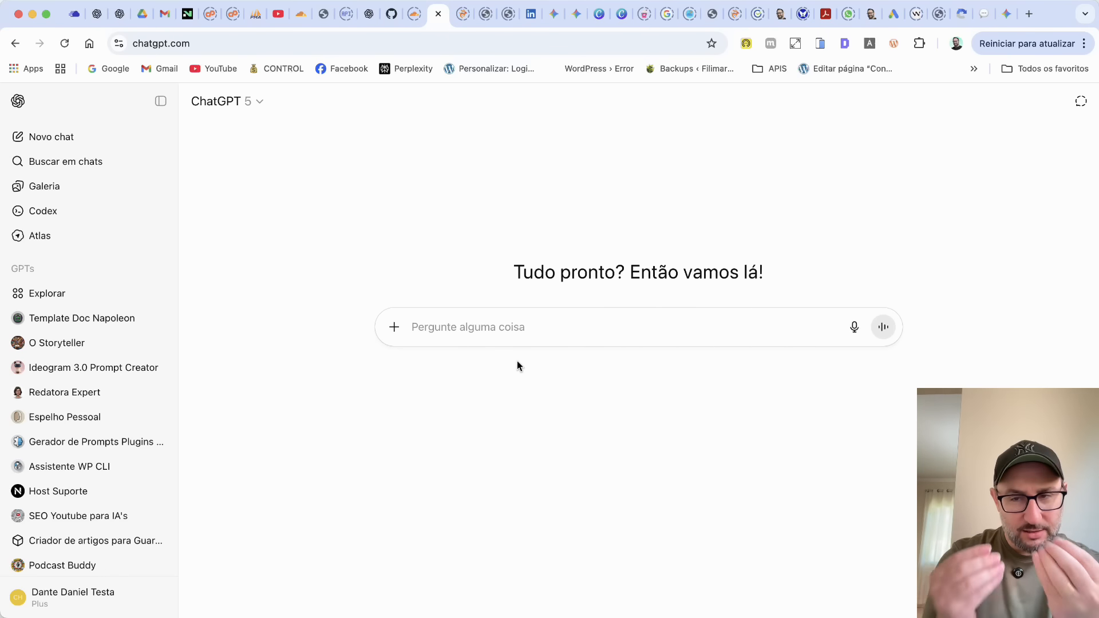
Dictate and send a request for a professional logo prompt for Ramos Jardinagem: green, black and yellow, icon, bold font, transparent background, 16:9 format.
left_click(855, 329)
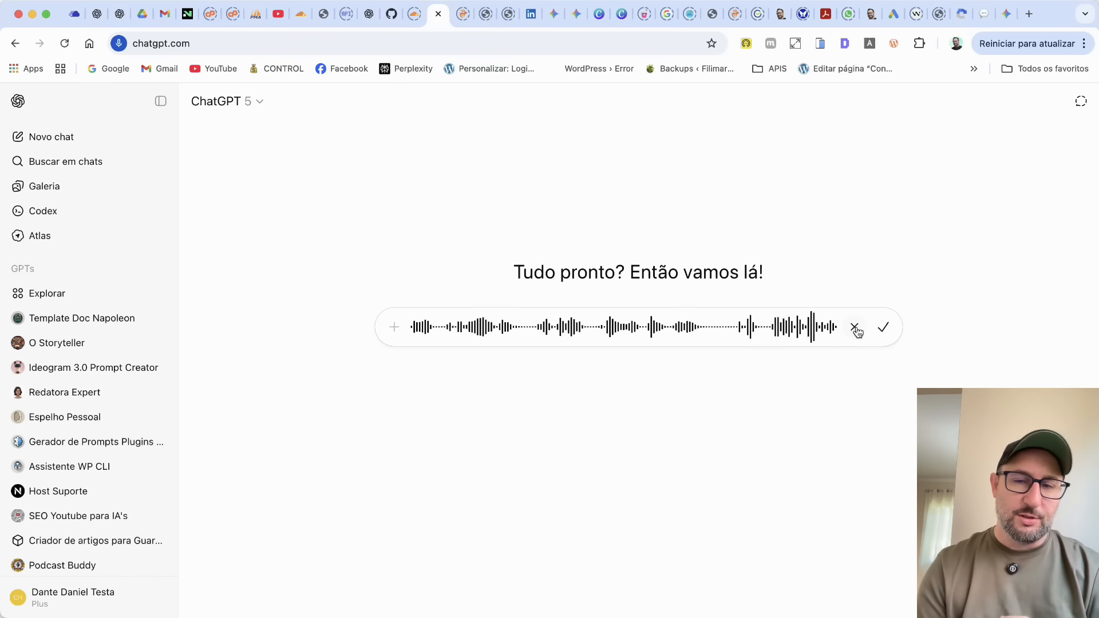
left_click(883, 327)
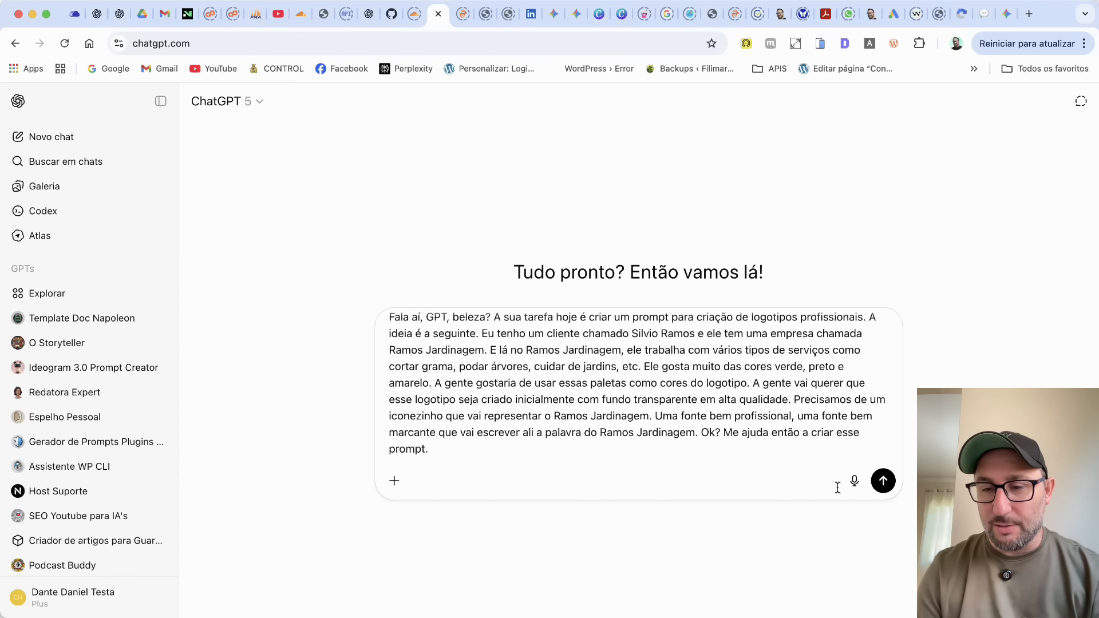
left_click(855, 483)
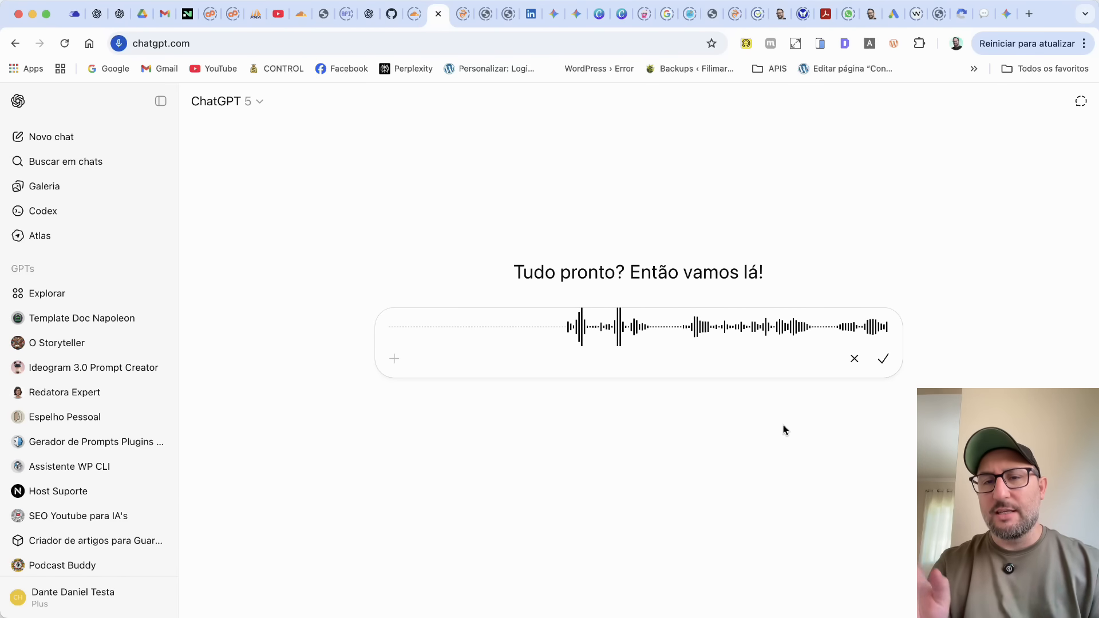
left_click(883, 360)
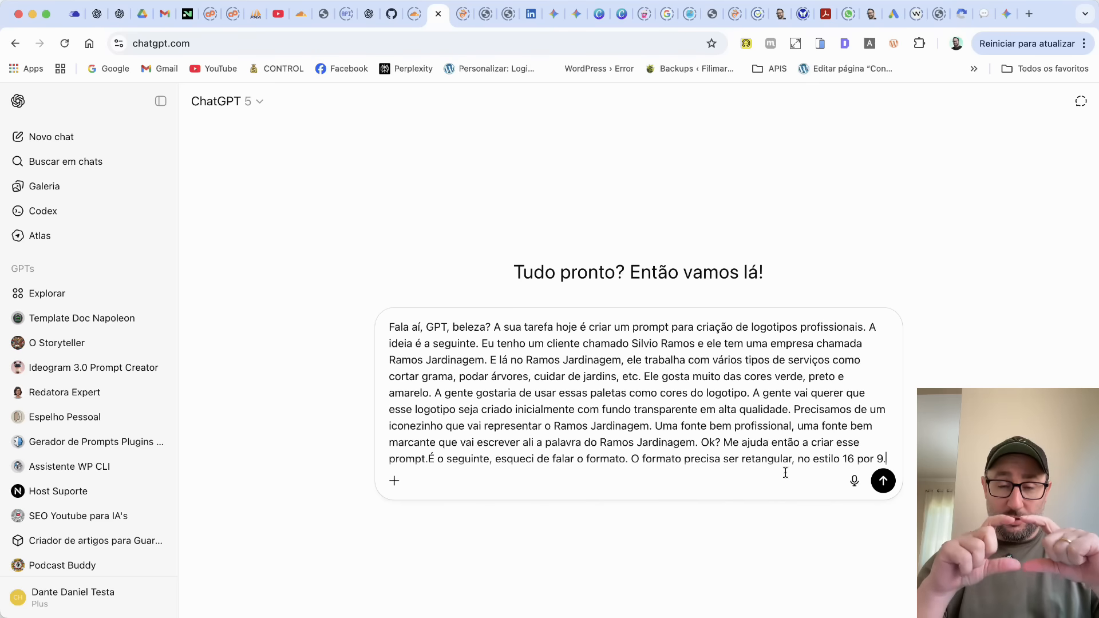
left_click(882, 482)
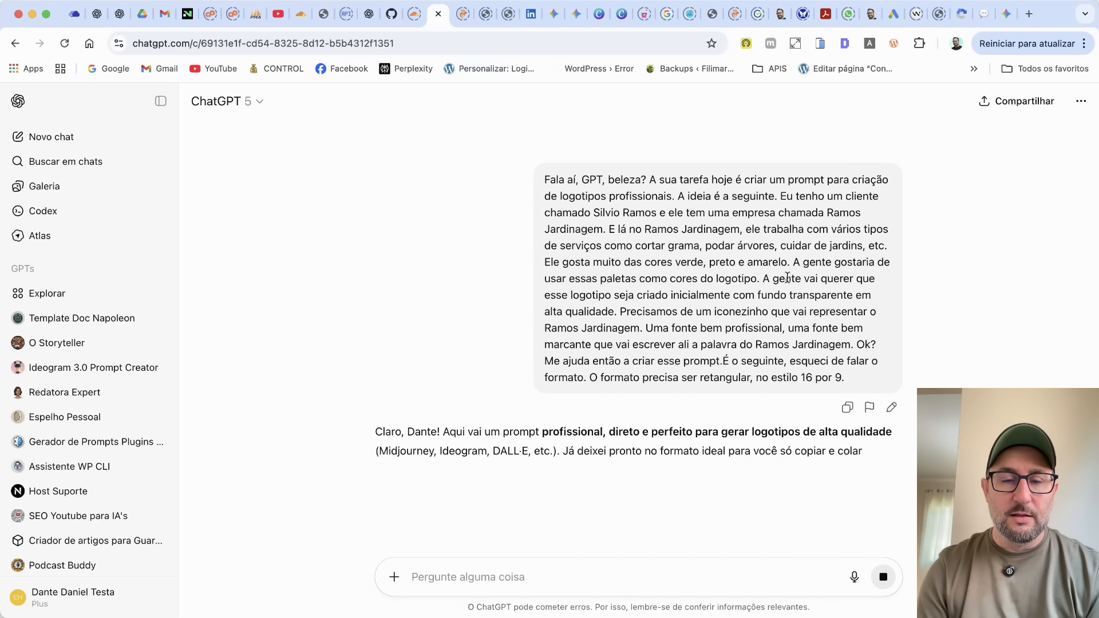
Copy the full English logo prompt from the reply into a new chat.
scroll(788, 278, "down", 5)
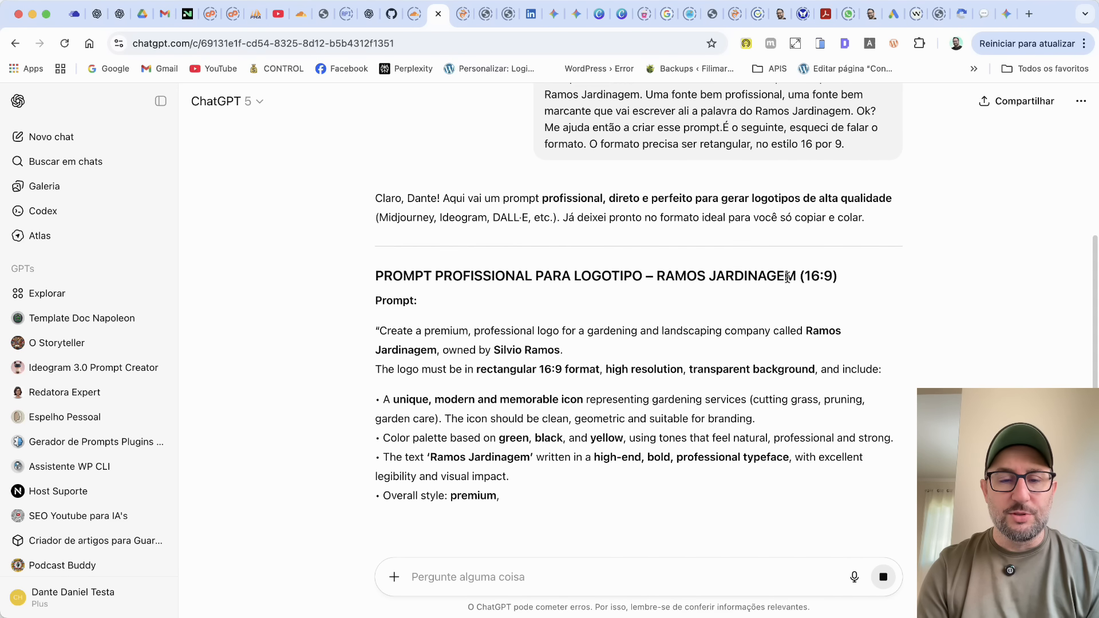
scroll(342, 152, "down", 5)
left_click_drag(374, 150, 475, 403)
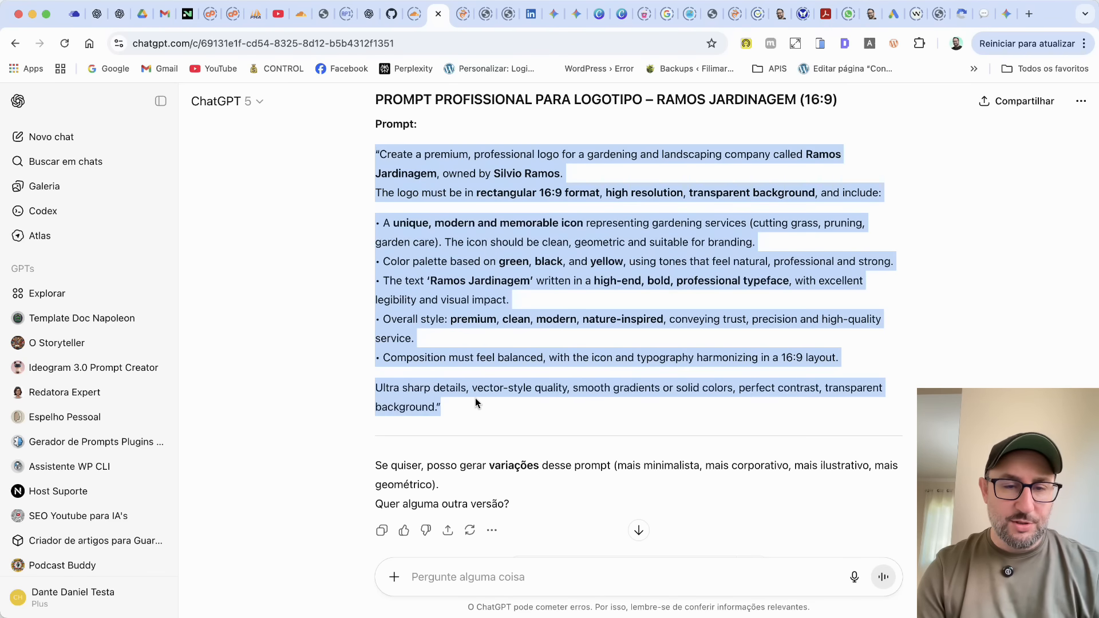
left_click(85, 139)
key("super+v")
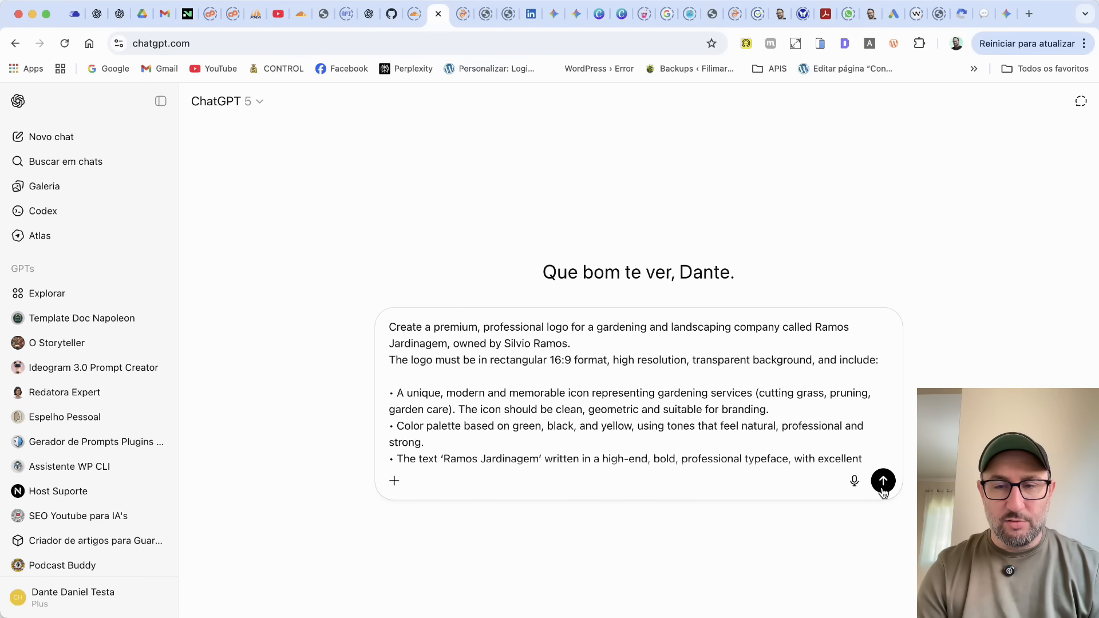
Switch the pasted prompt to image creation and submit it without choosing a preset style.
left_click(393, 479)
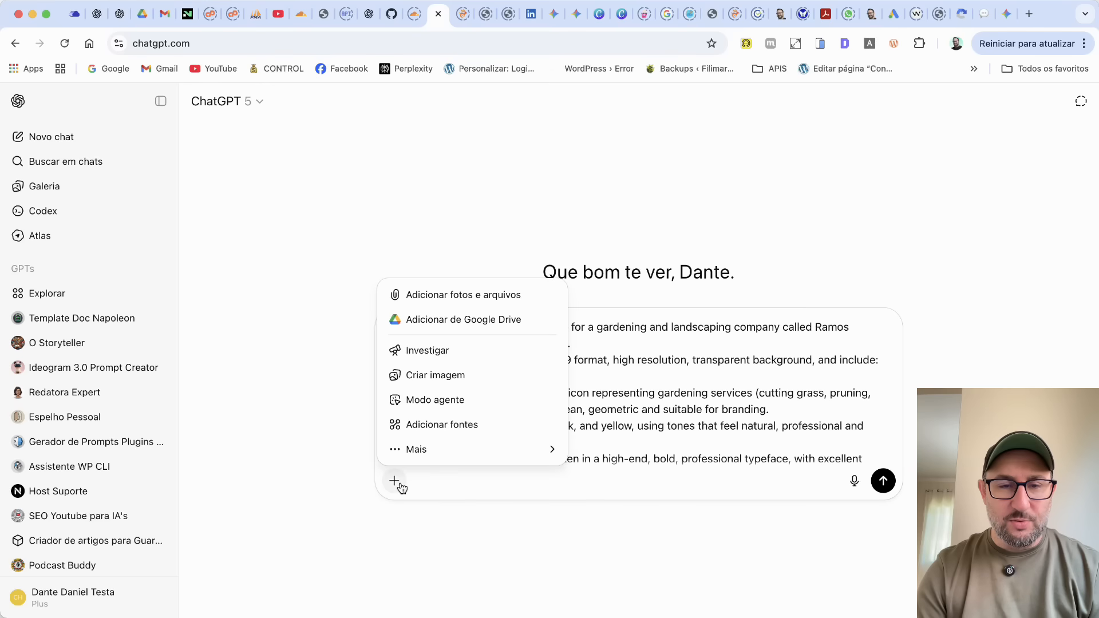
left_click(443, 376)
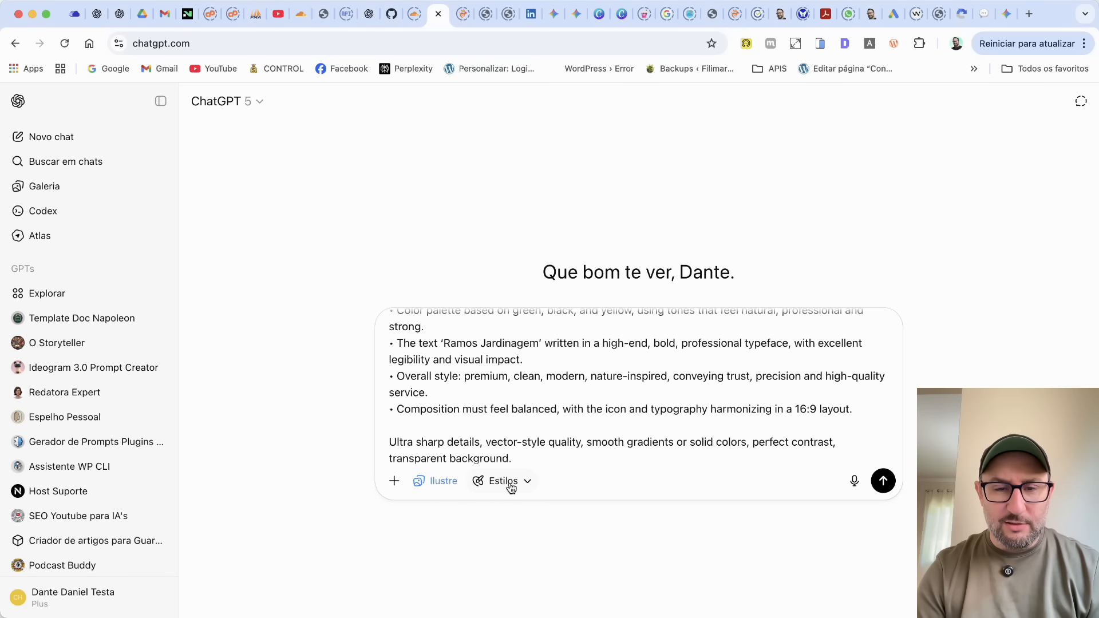
left_click(519, 488)
scroll(583, 435, "down", 2)
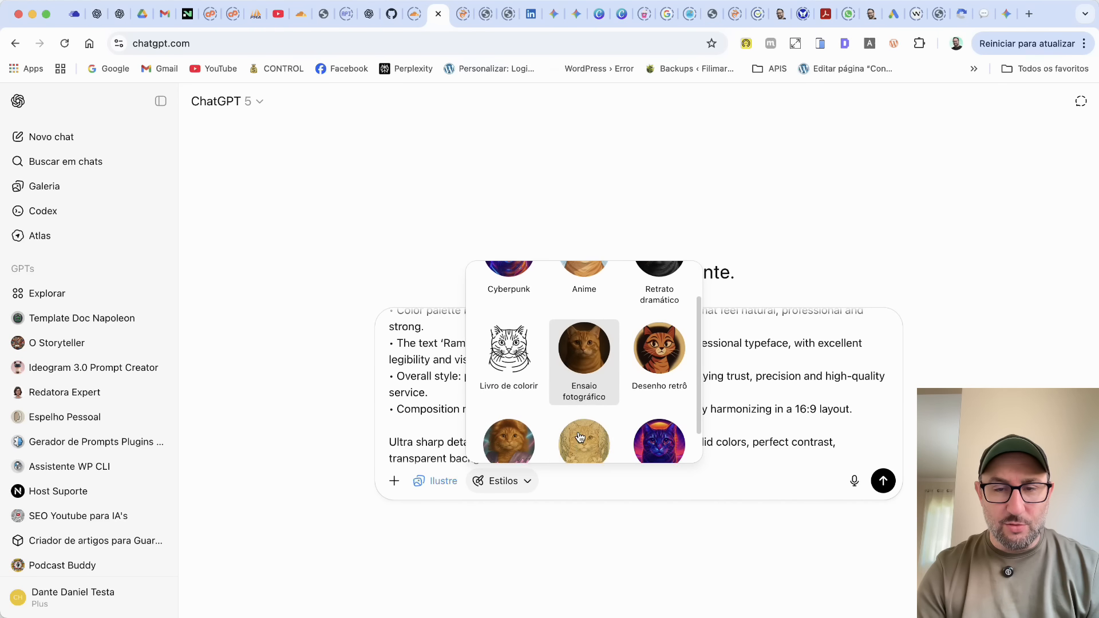
scroll(633, 368, "down", 1)
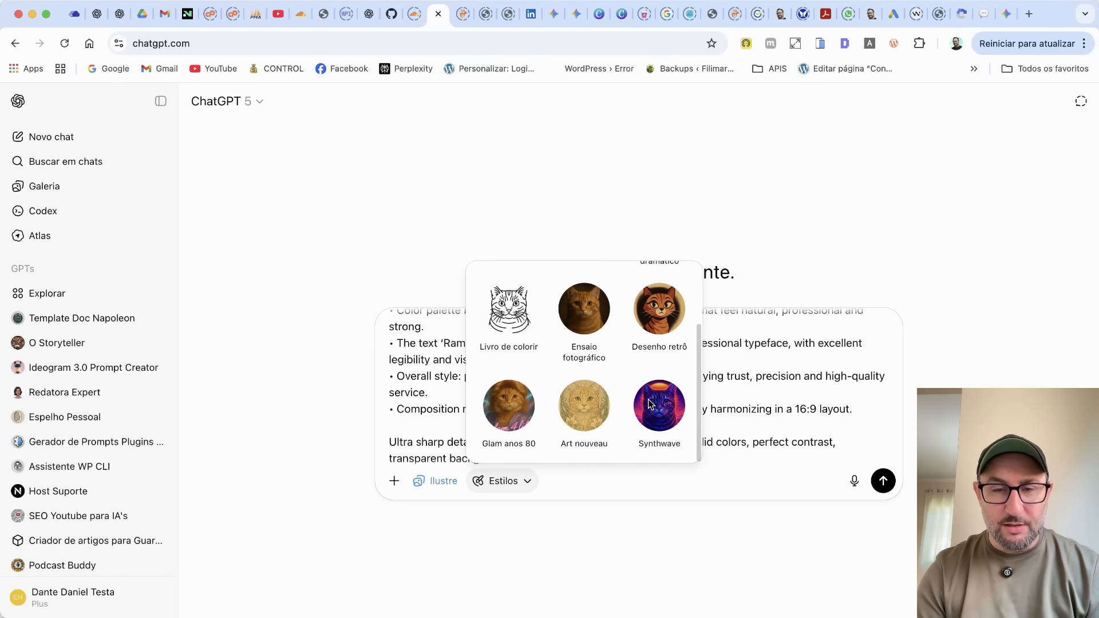
left_click(600, 542)
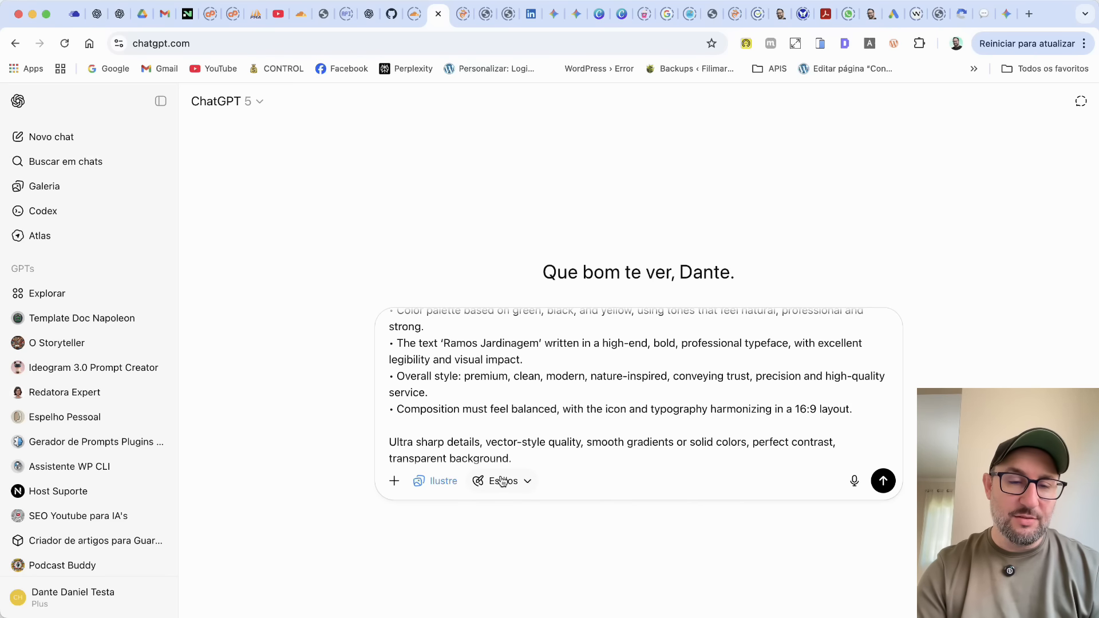
left_click(885, 484)
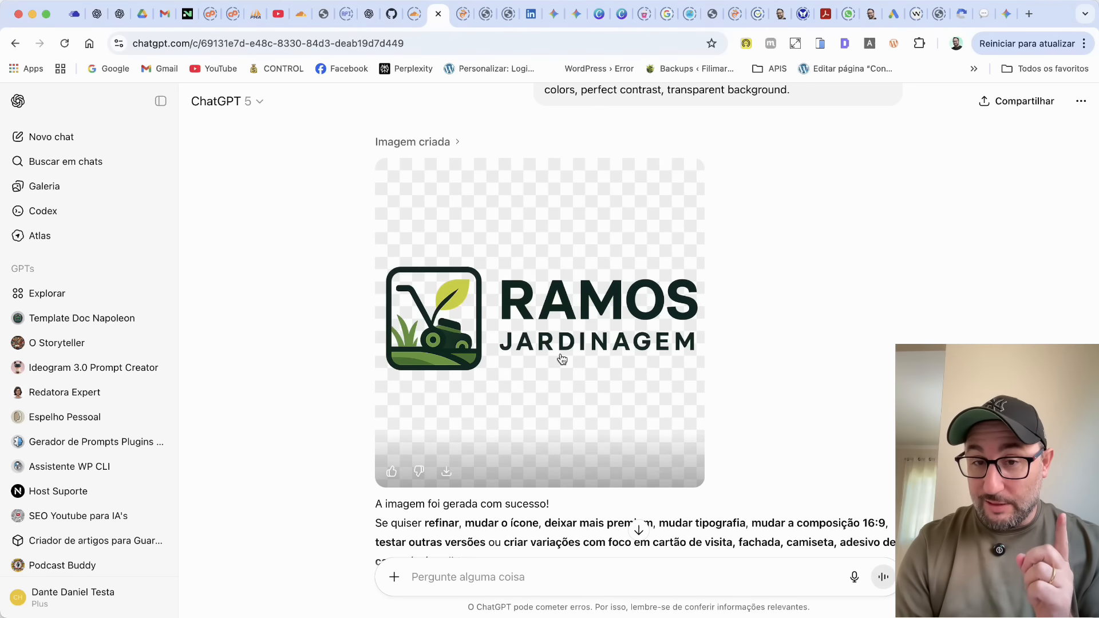
Open the generated Ramos Jardinagem logo and download it to Downloads as a PNG named after the client.
left_click(562, 359)
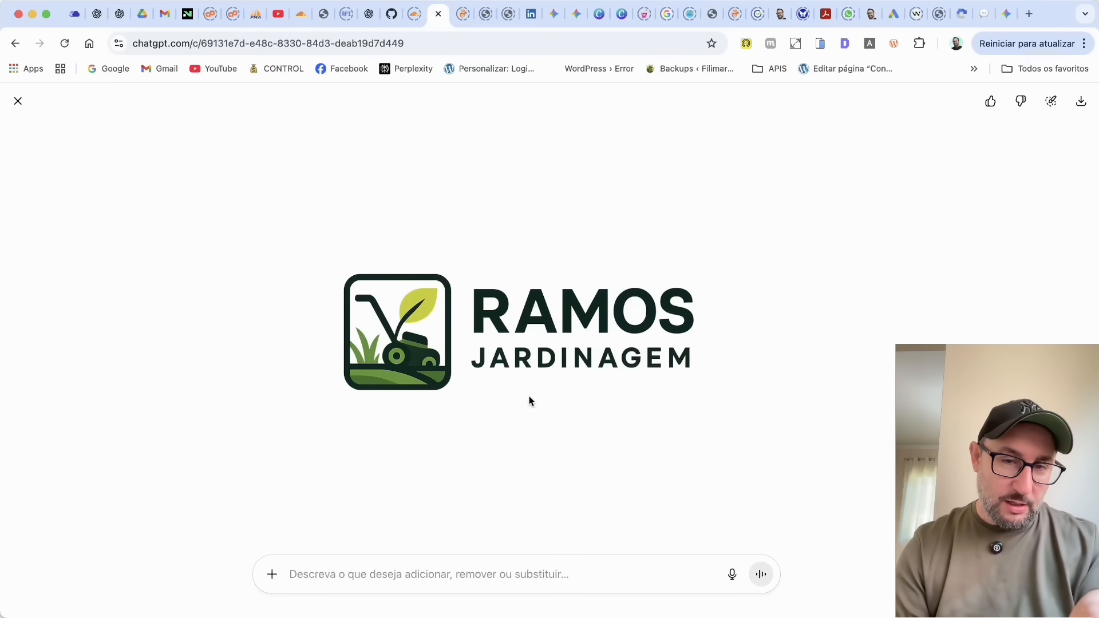
left_click(1082, 102)
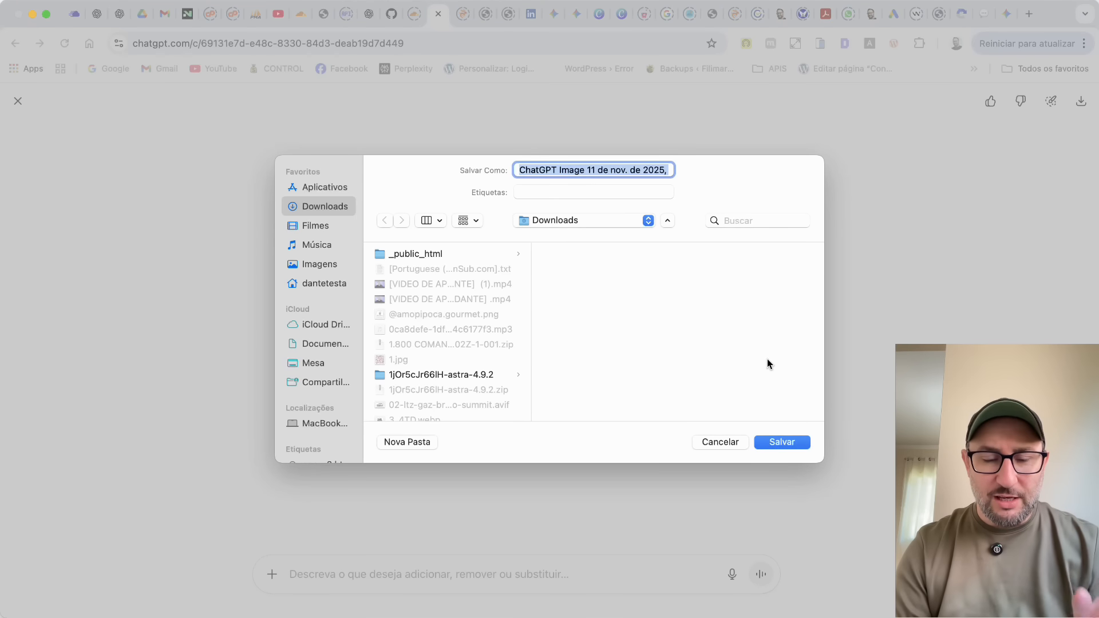
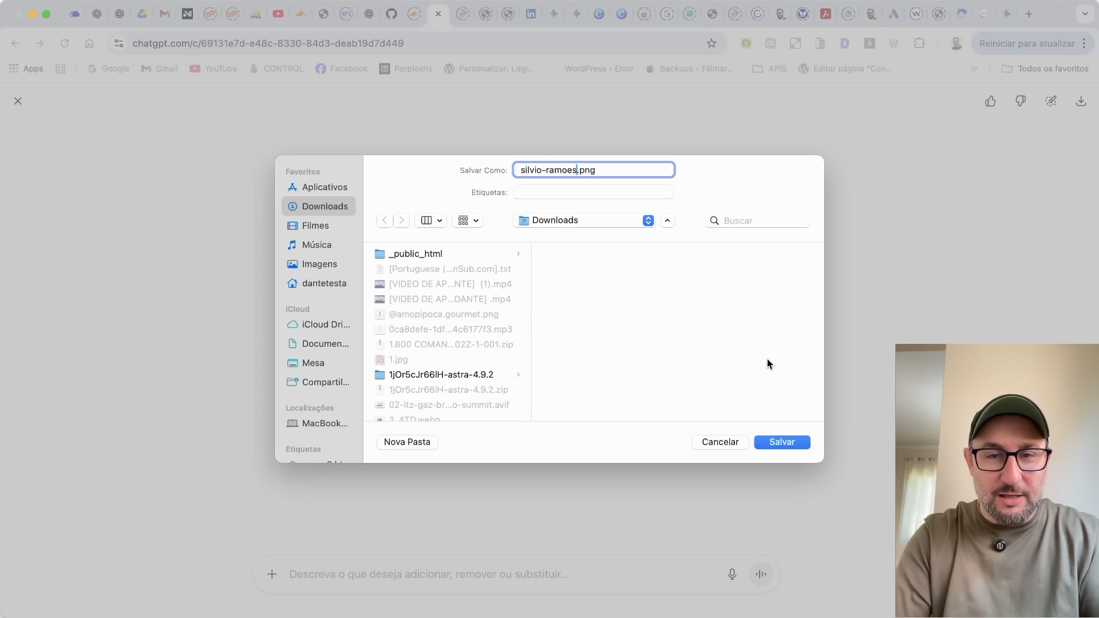
key("Return")
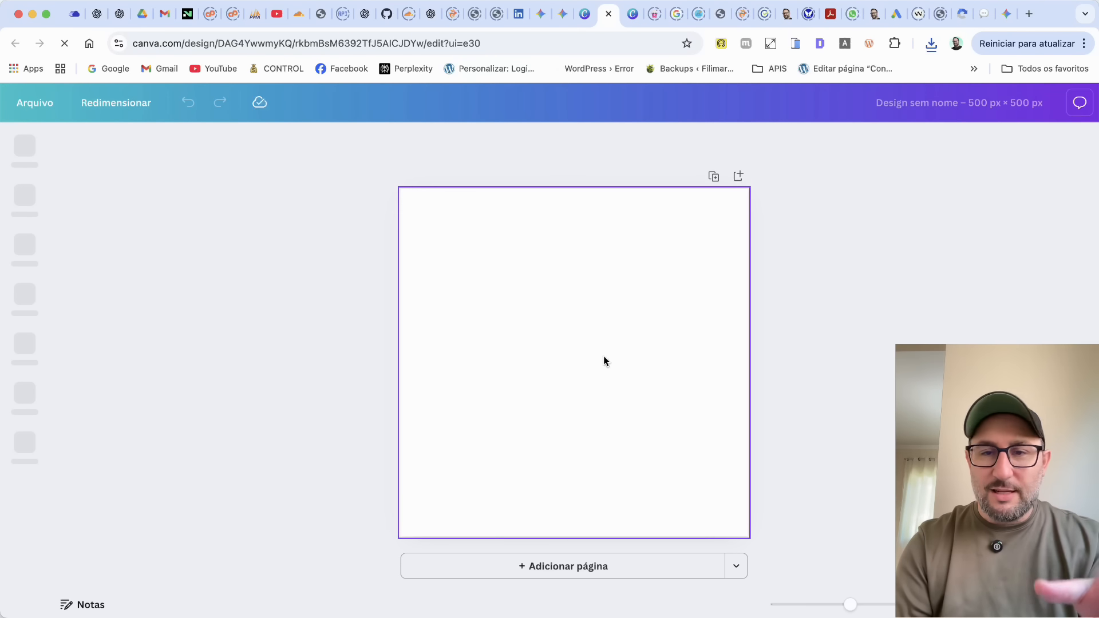
In the blank 500 × 500 px Canva design, place the downloaded logo on the page.
left_click(932, 44)
left_click_drag(800, 102, 598, 277)
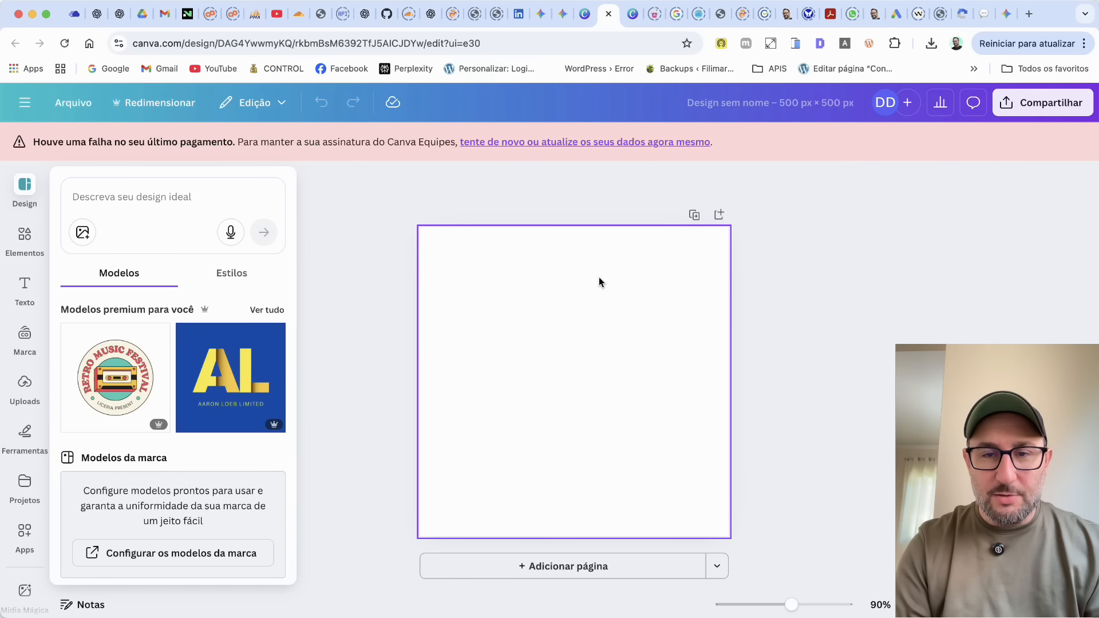
left_click(690, 362)
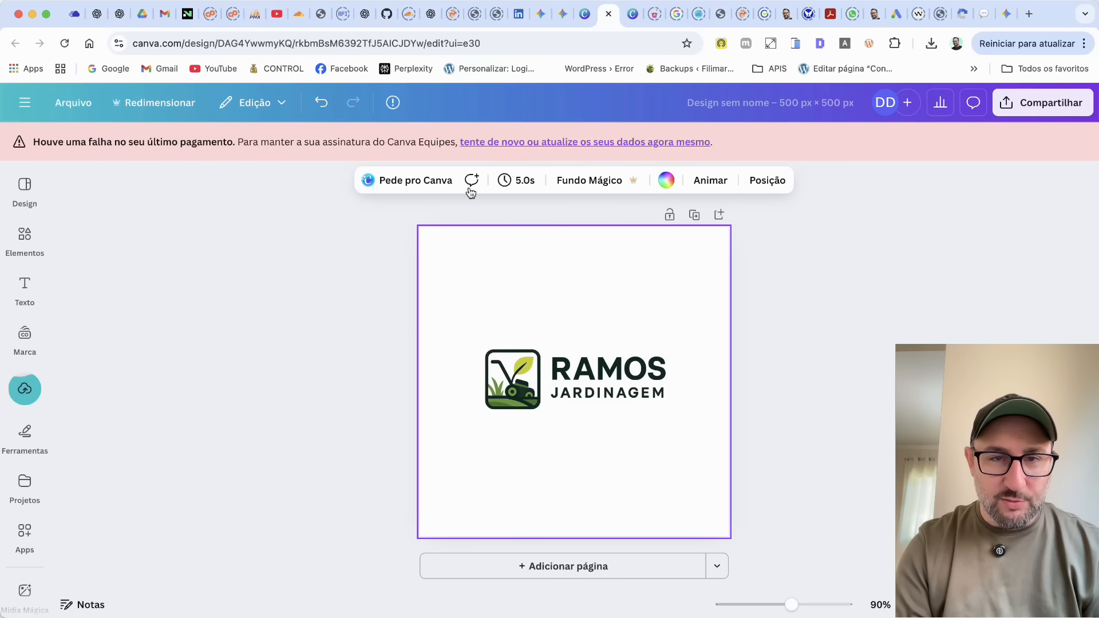
Try green, light blue and coral red page backgrounds behind the logo.
left_click(670, 187)
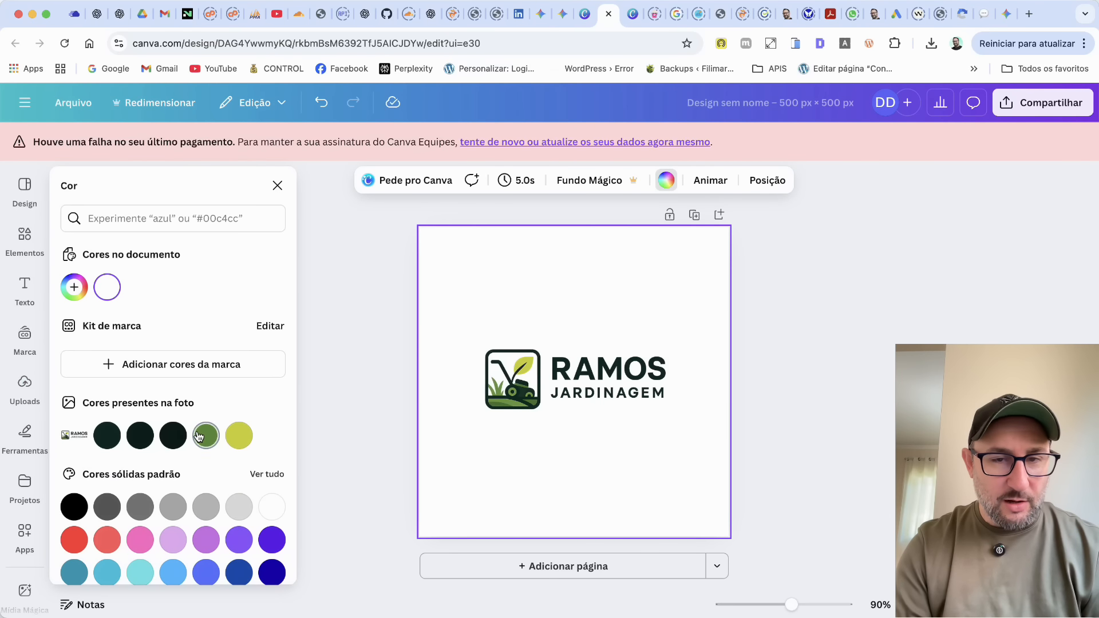
left_click(201, 436)
left_click(181, 570)
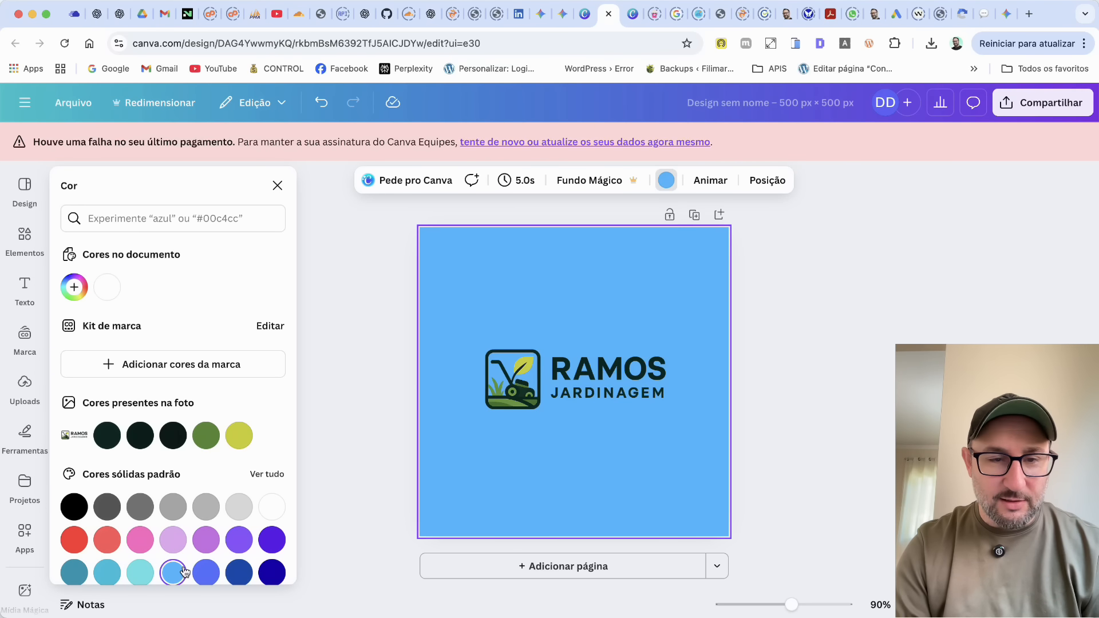
left_click(113, 535)
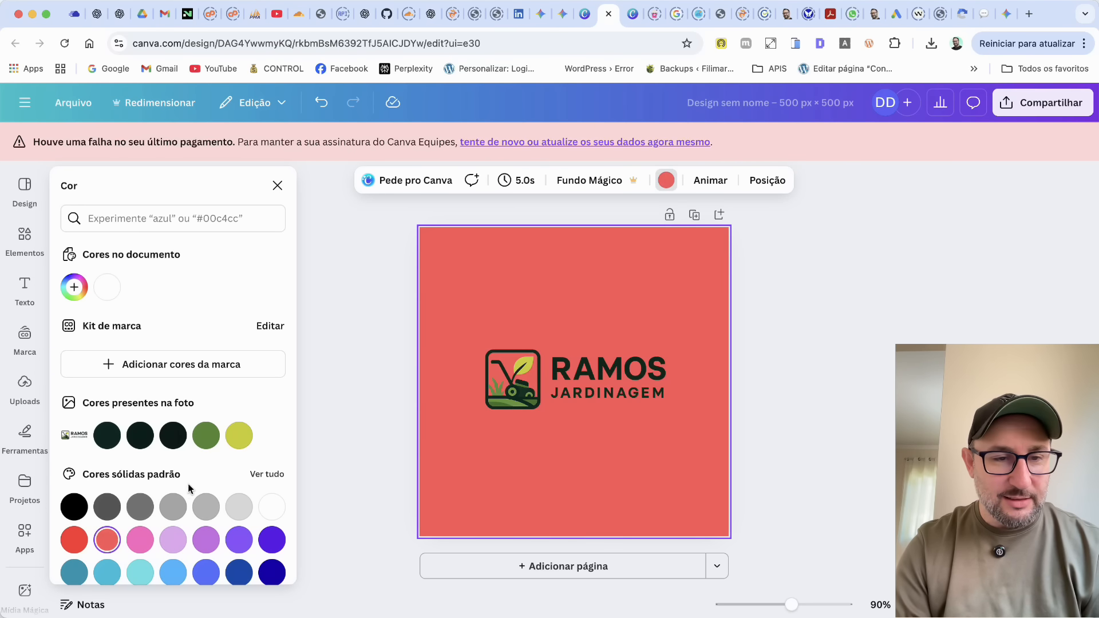
Set the page background to the logo's yellow-green and lighten it to pale yellow #FEFFE3.
left_click(243, 438)
left_click(74, 287)
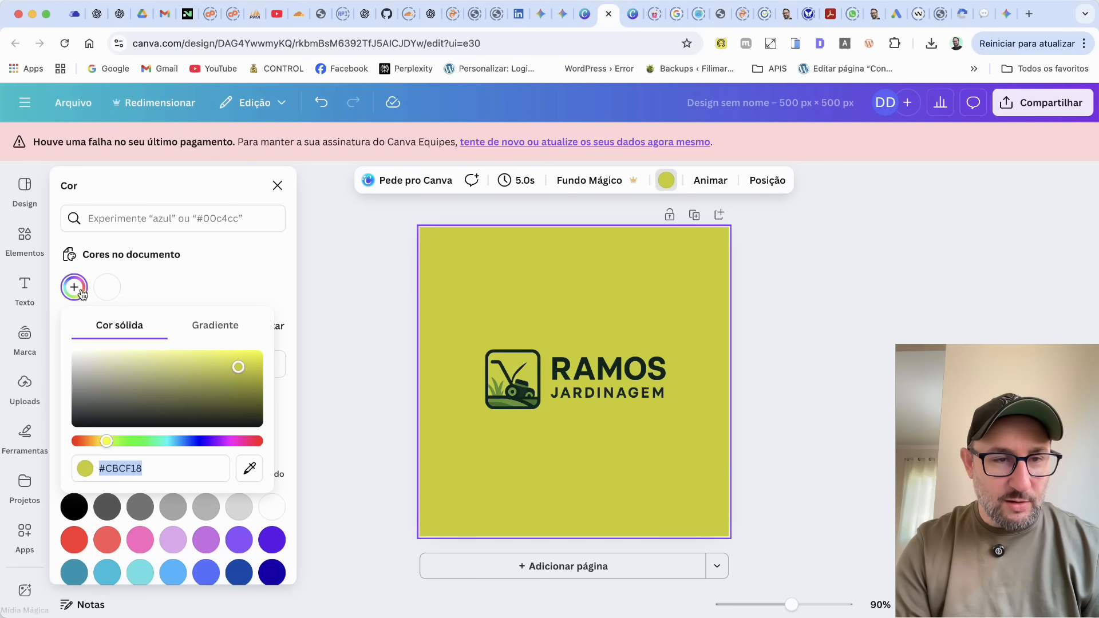
left_click(119, 358)
left_click_drag(120, 358, 95, 343)
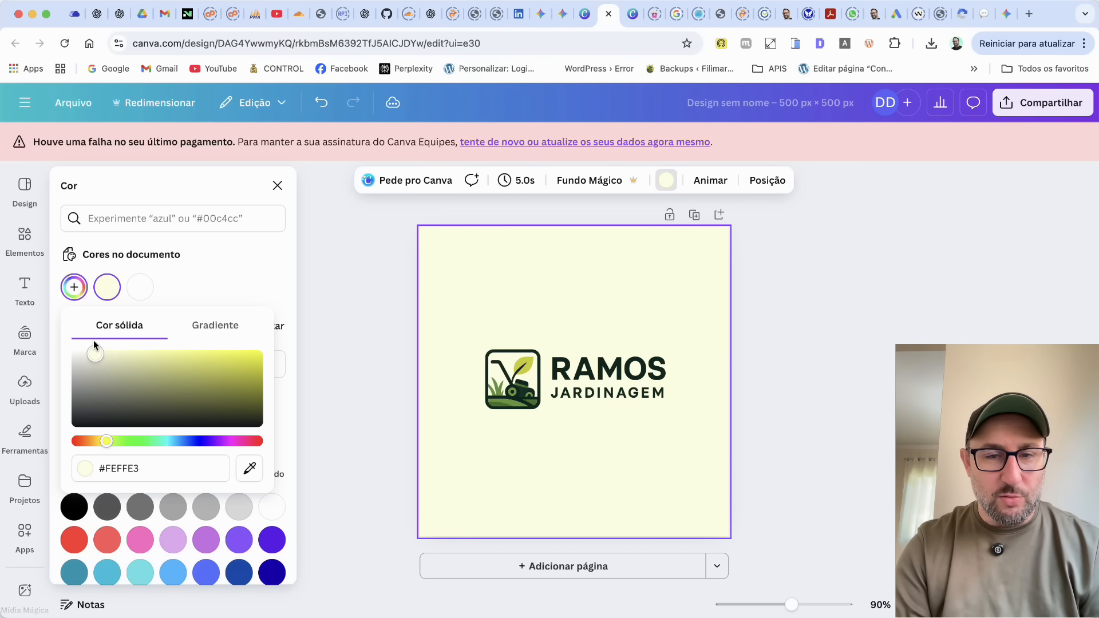
Crop the empty space above and below the logo, then enlarge it and place it in the upper part of the page.
left_click(544, 404)
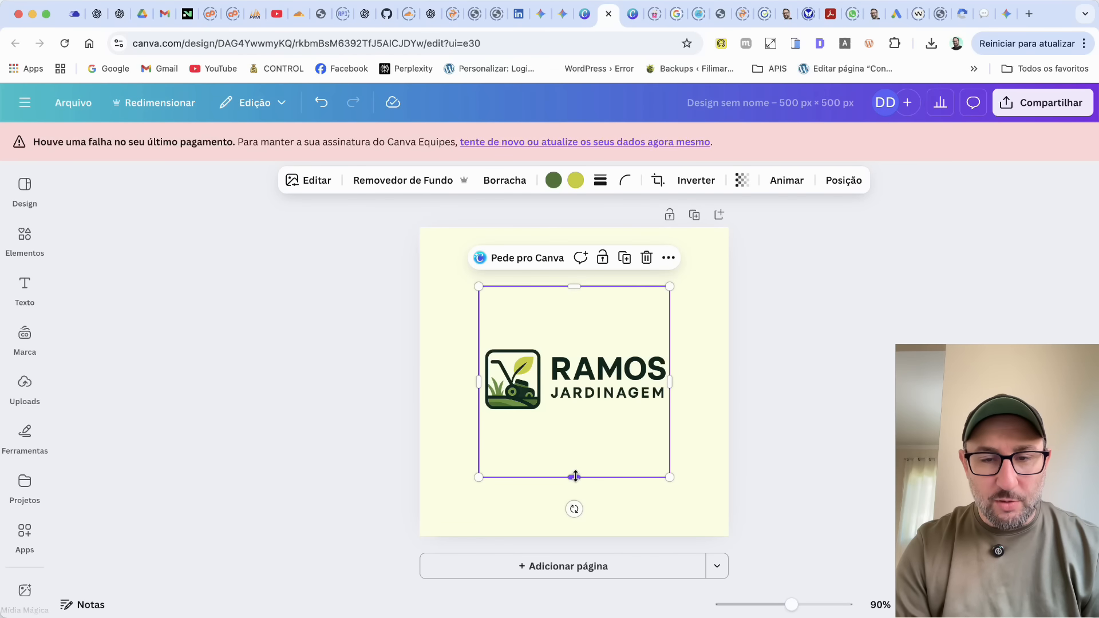
left_click_drag(575, 477, 575, 415)
left_click_drag(577, 288, 573, 343)
left_click_drag(624, 395, 678, 332)
left_click_drag(619, 308, 639, 327)
left_click(841, 344)
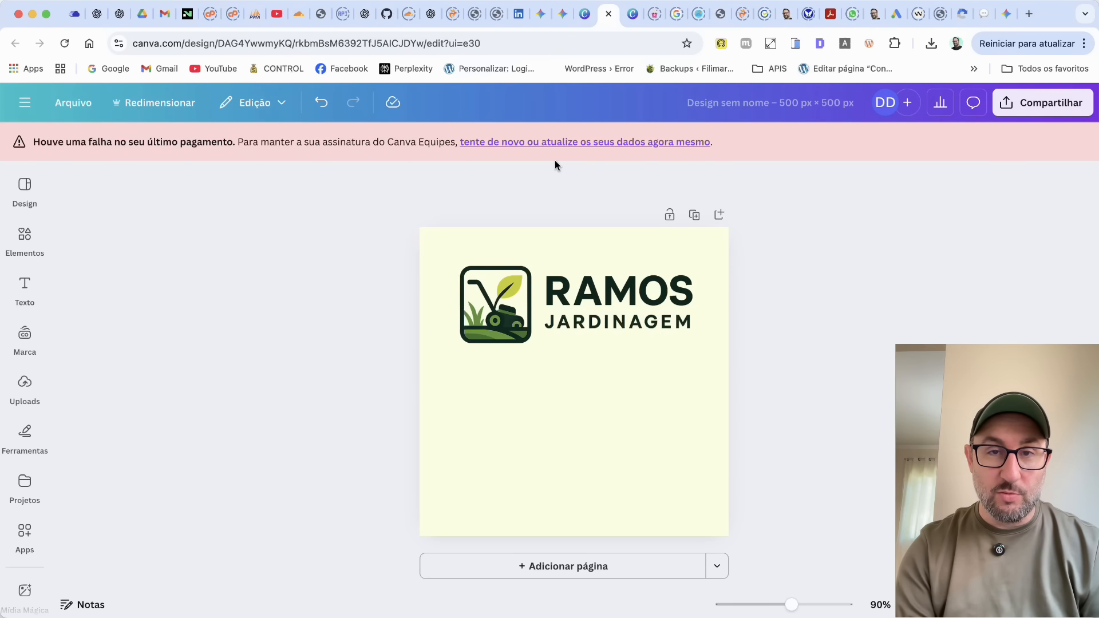
Return to the ChatGPT logo chat and dictate a request for a version with a chubby, prominent "Ramos" and a thinner "Jardinagem".
left_click(430, 13)
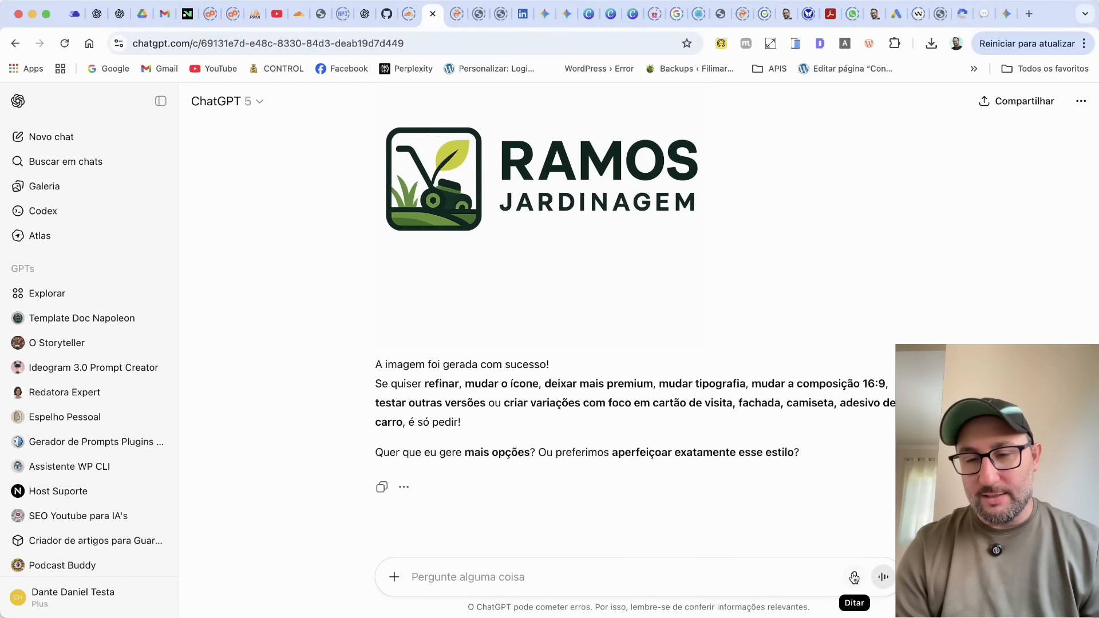
left_click(854, 577)
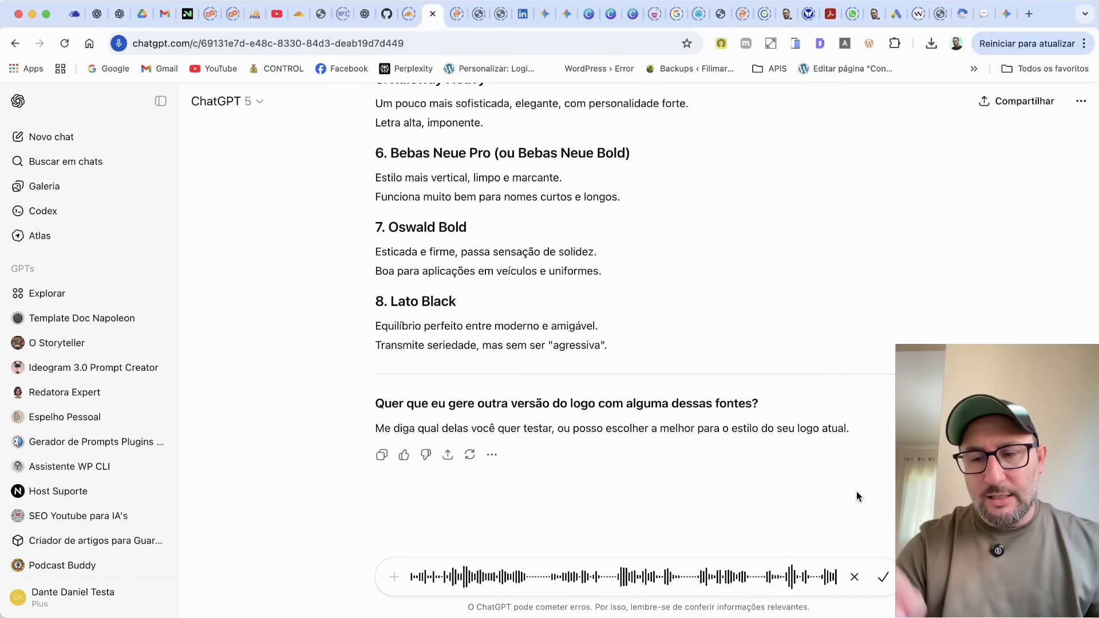
left_click(883, 578)
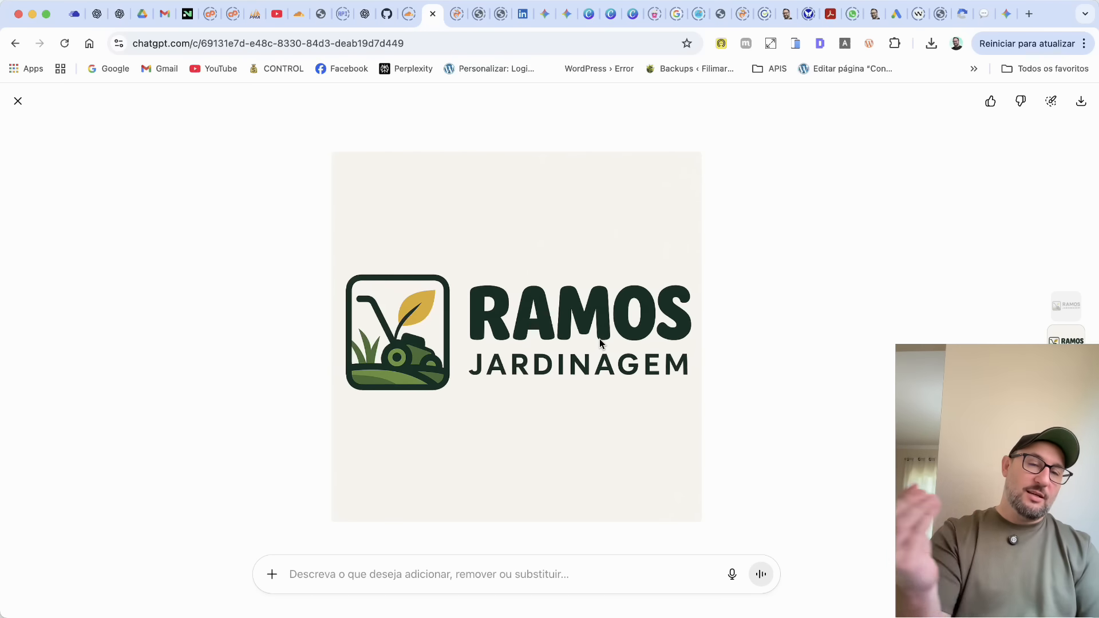
Copy the new chubby-lettered logo from the ChatGPT chat and paste it into the Canva design.
key("Escape")
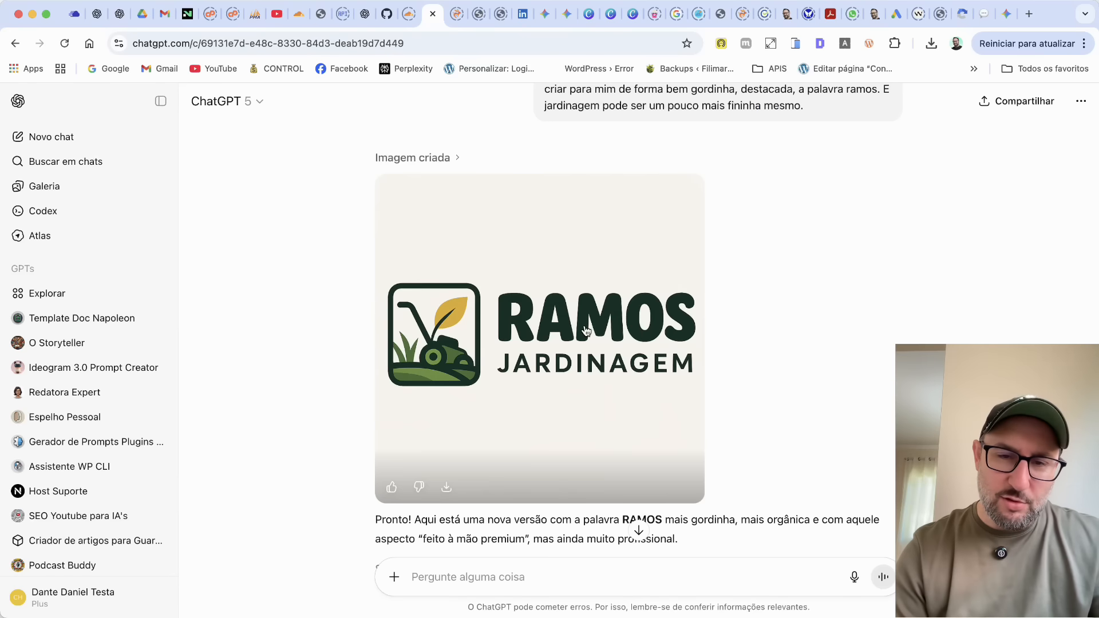
left_click(583, 330)
right_click(584, 329)
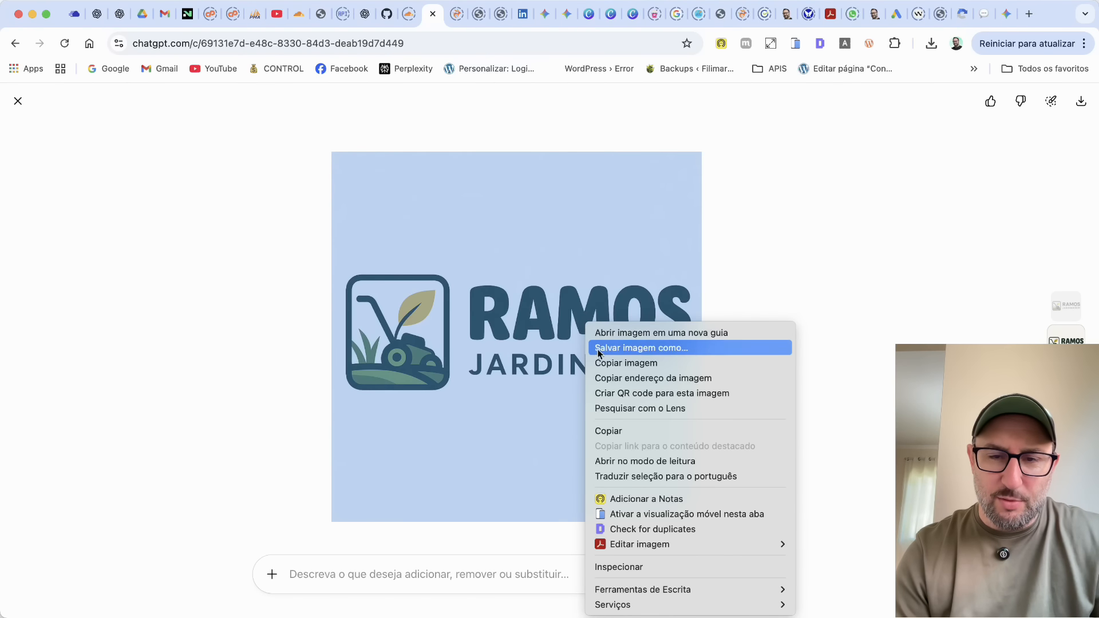
left_click(598, 361)
left_click(612, 17)
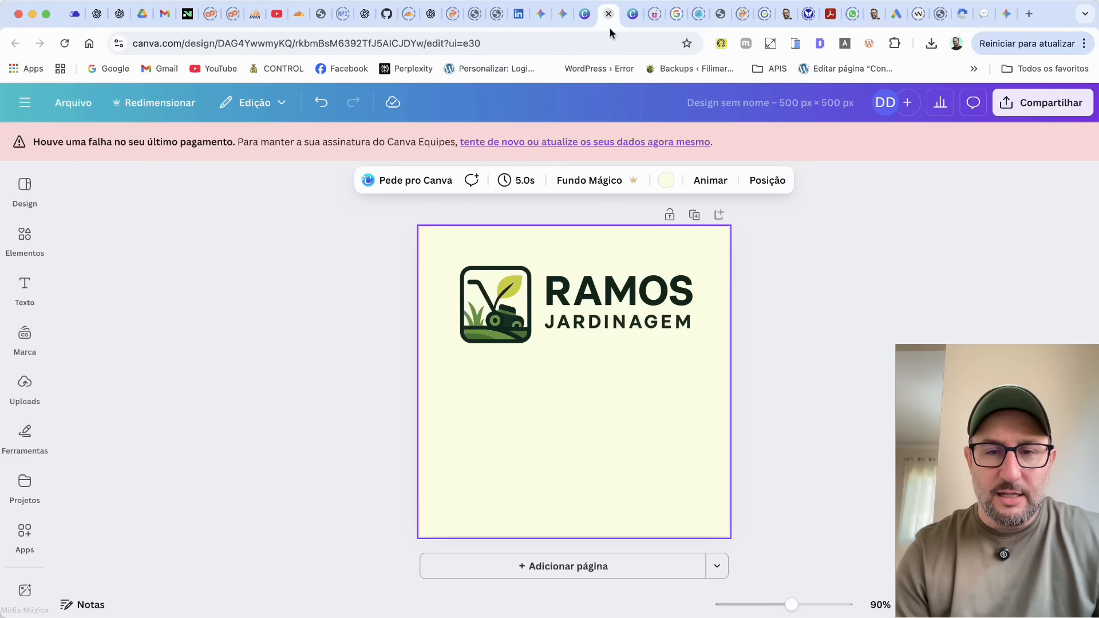
key("super+v")
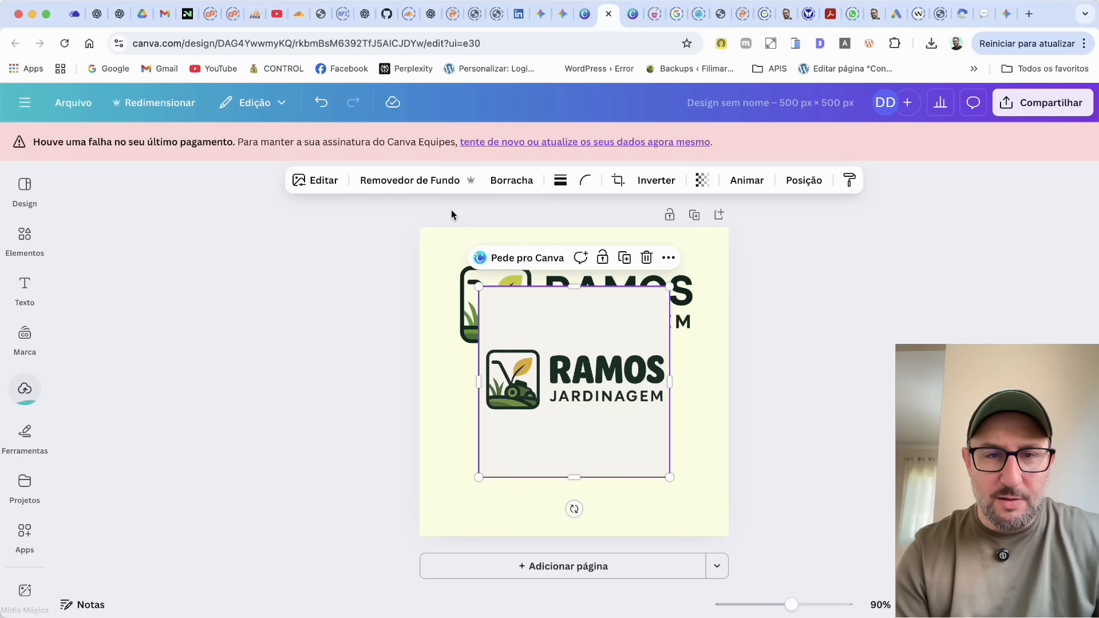
Remove the pasted logo's background and crop the empty space above and below it.
left_click(425, 182)
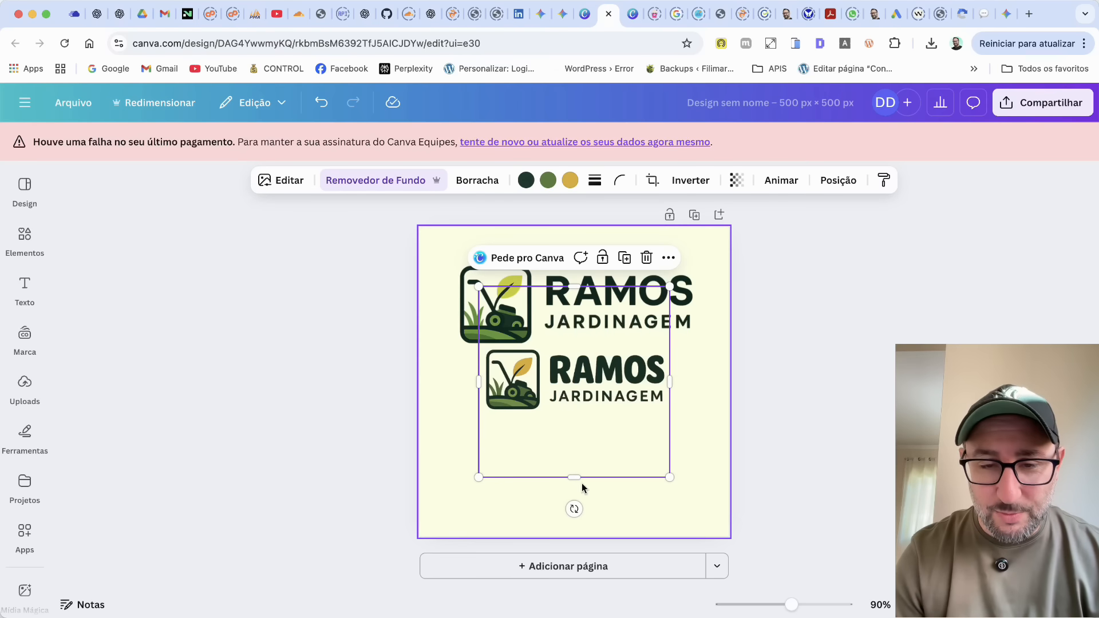
left_click_drag(574, 476, 574, 417)
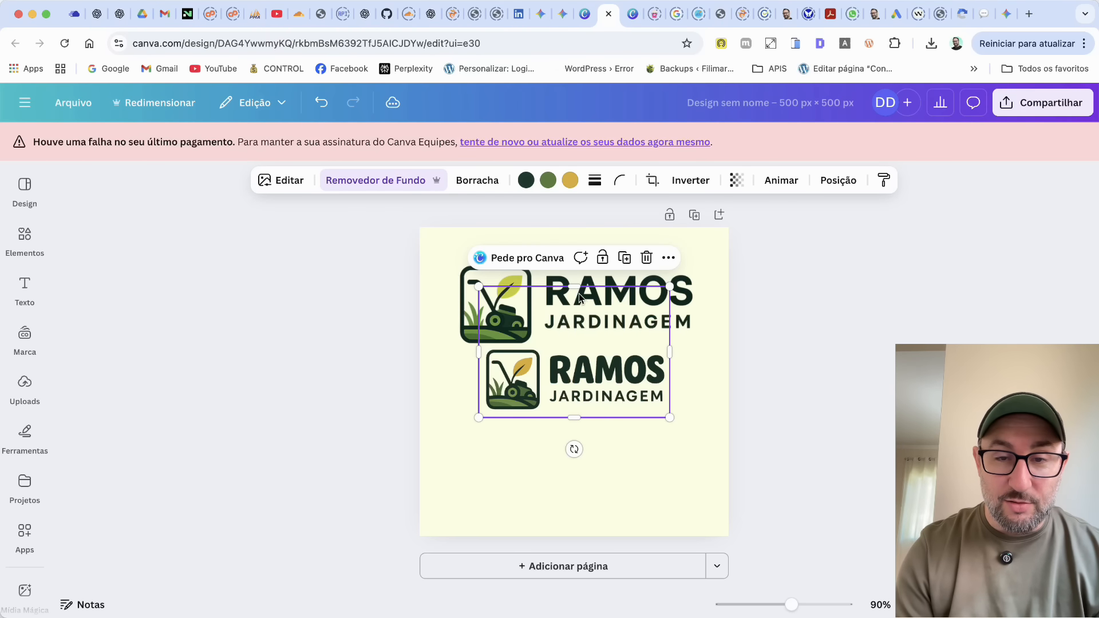
left_click_drag(578, 287, 577, 340)
Place the chubby-lettered logo below the first version and enlarge it to about the same width.
left_click_drag(580, 379, 553, 391)
left_click_drag(642, 429, 698, 455)
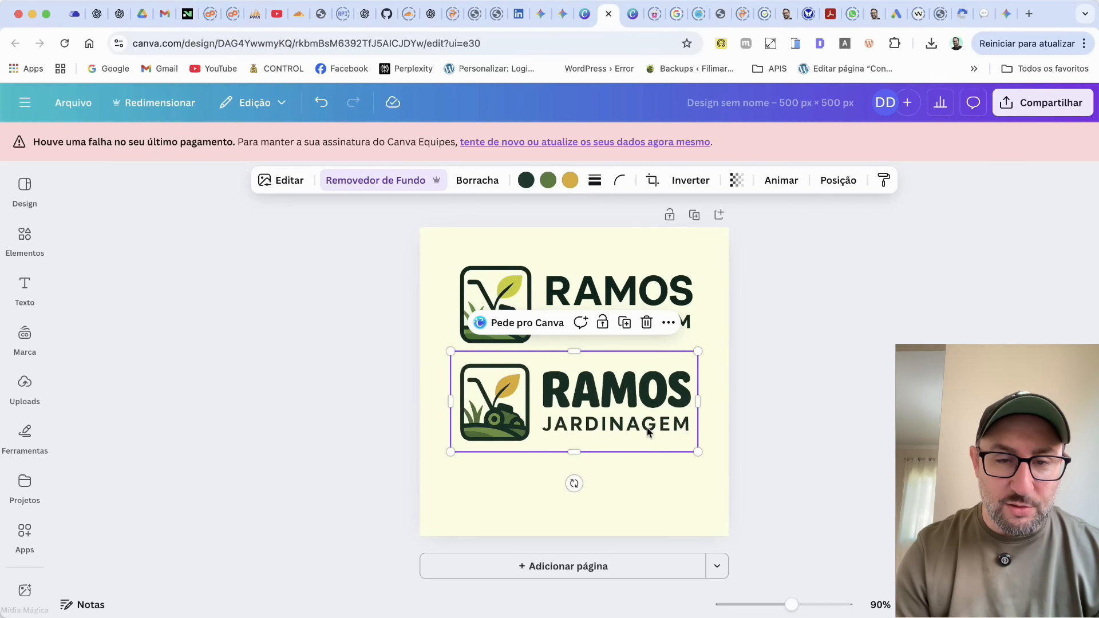
left_click(343, 392)
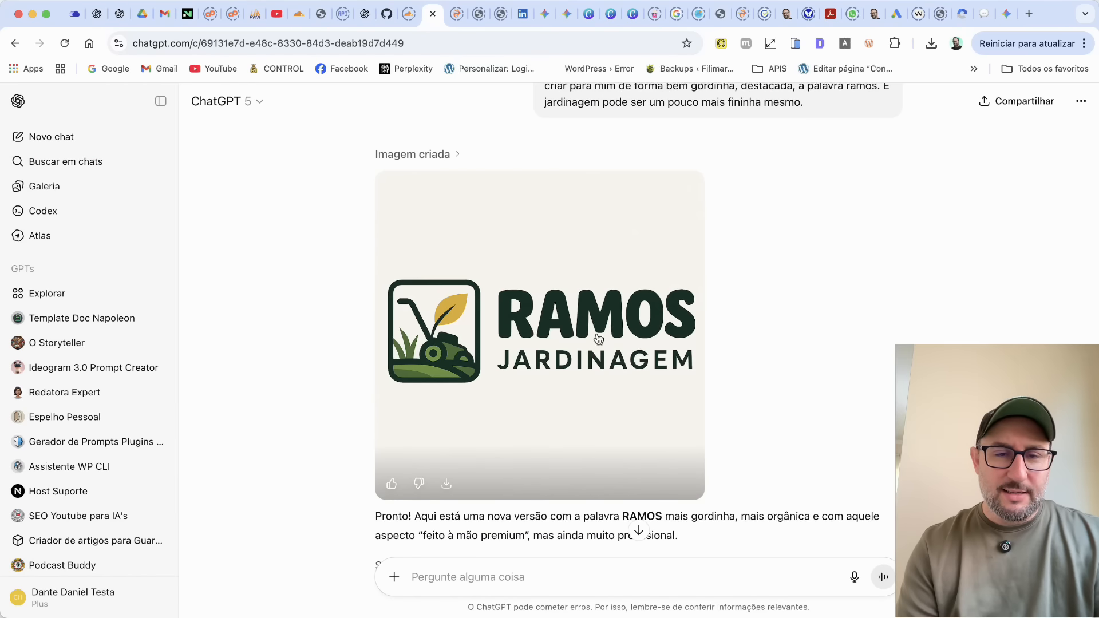
Copy the chubby-lettered logo into a new ChatGPT chat and dictate a request for a faithful business card mockup with invented Brazilian Portuguese contact data.
left_click(568, 334)
right_click(569, 334)
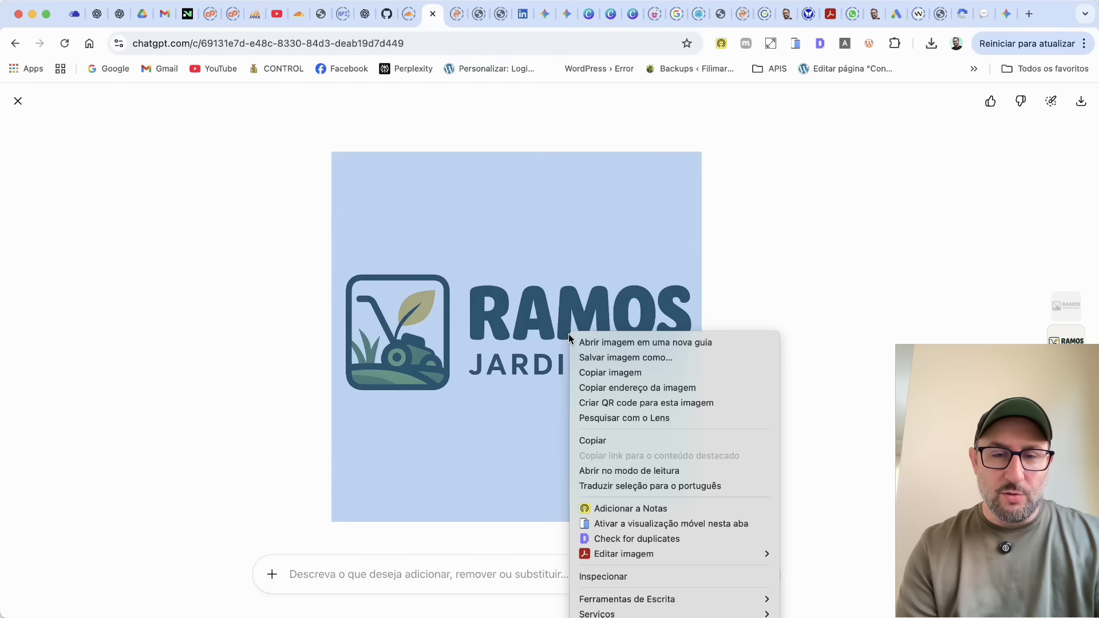
left_click(613, 371)
key("Escape")
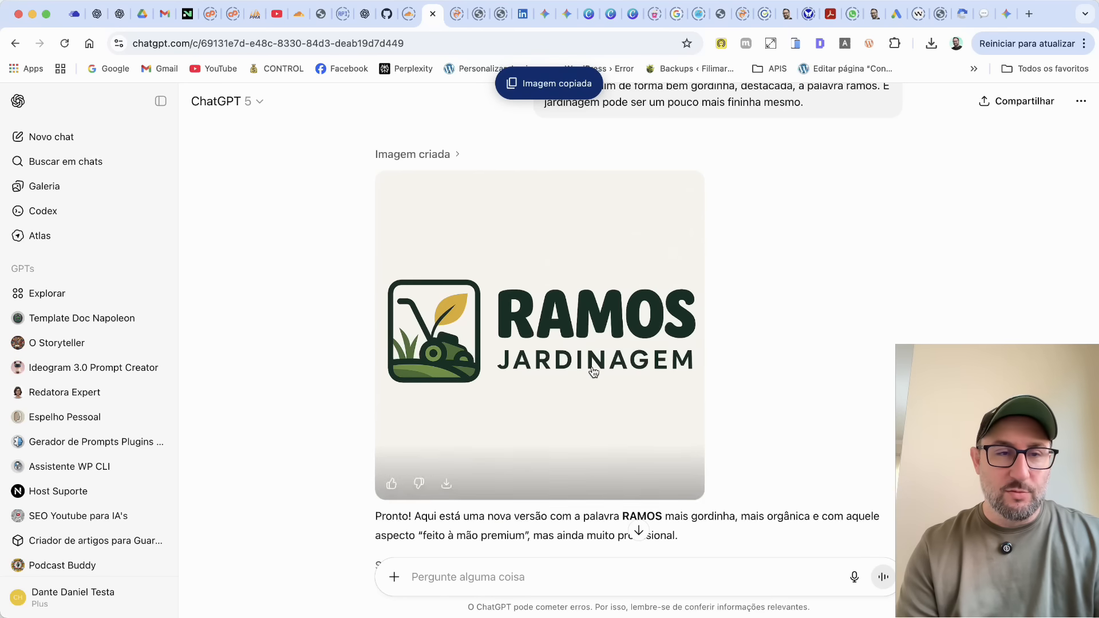
left_click(81, 138)
left_click(462, 326)
key("super+v")
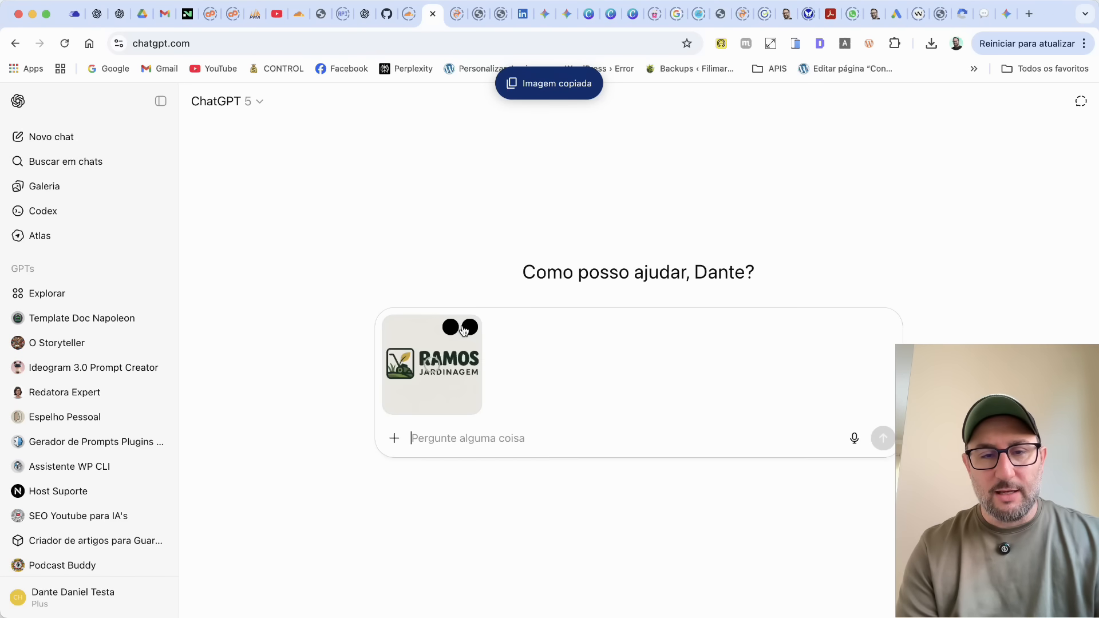
left_click(854, 439)
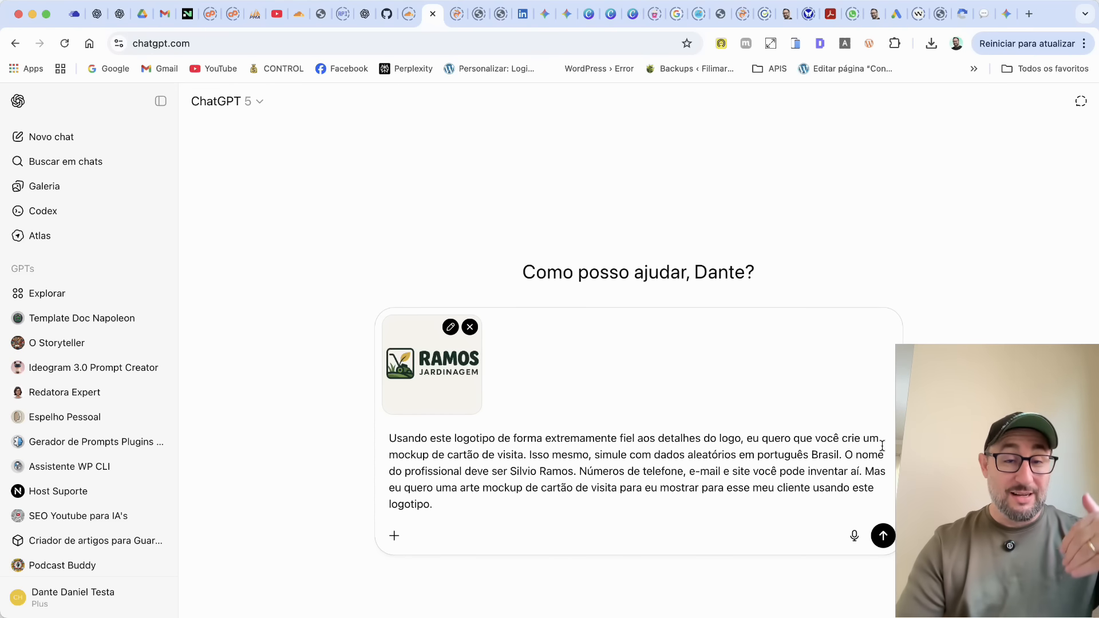
left_click(883, 536)
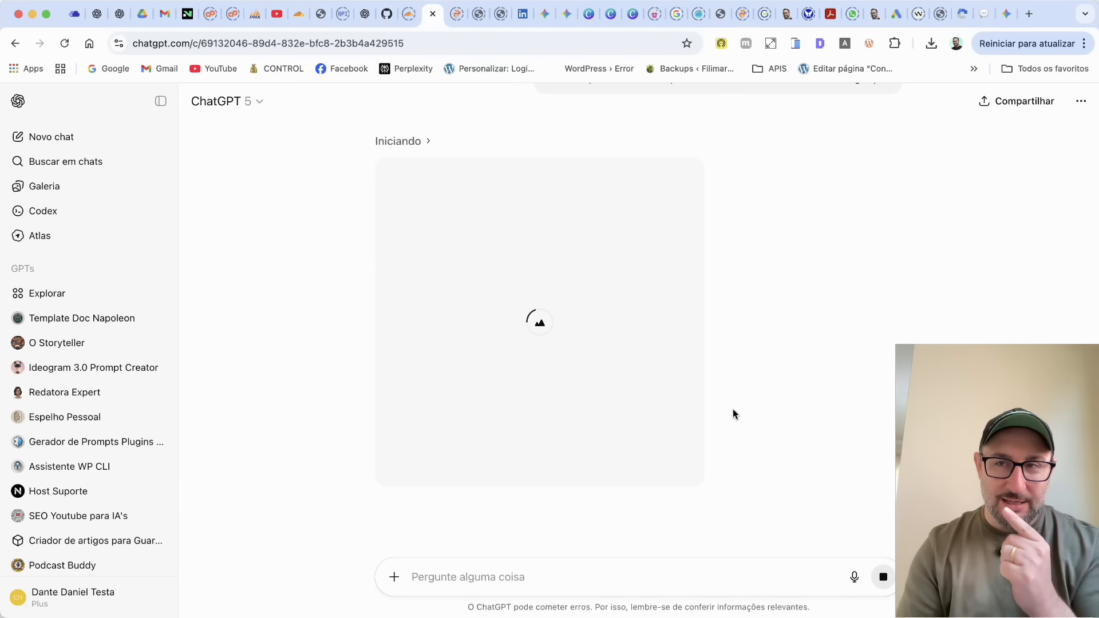
Switch to Gemini, attach the copied logo to a new prompt and enable image generation with Imagen.
left_click(1007, 12)
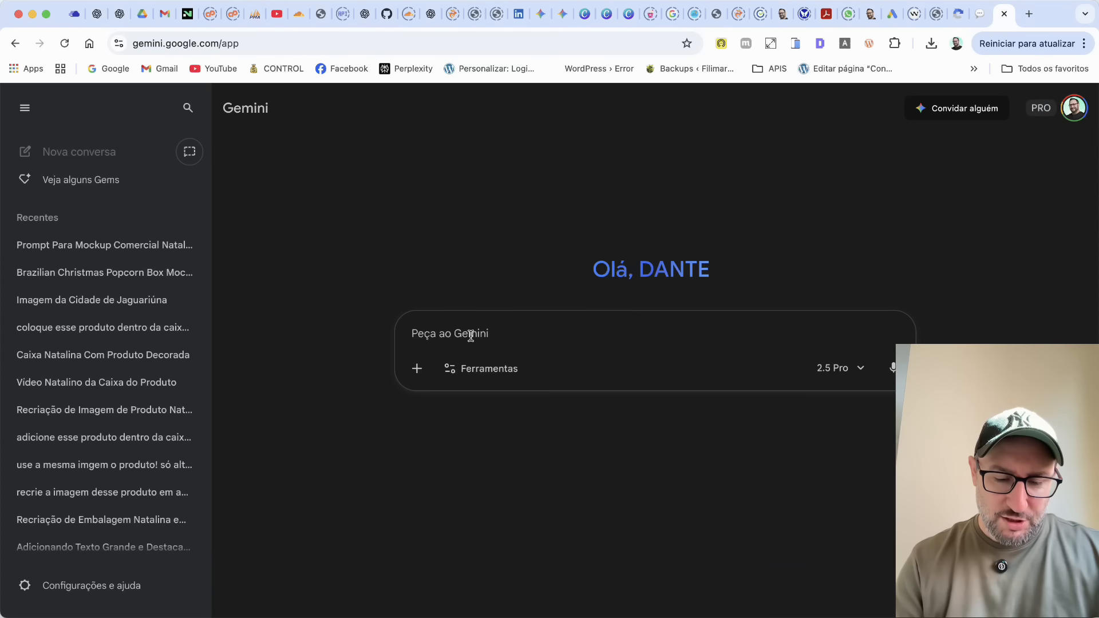
key("super+v")
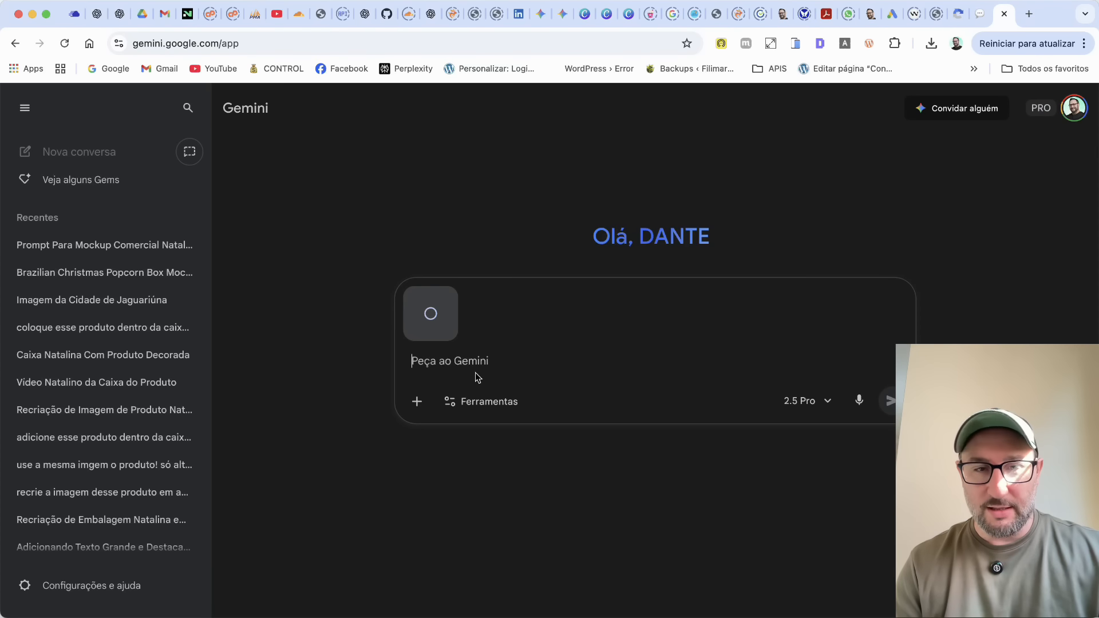
left_click(478, 413)
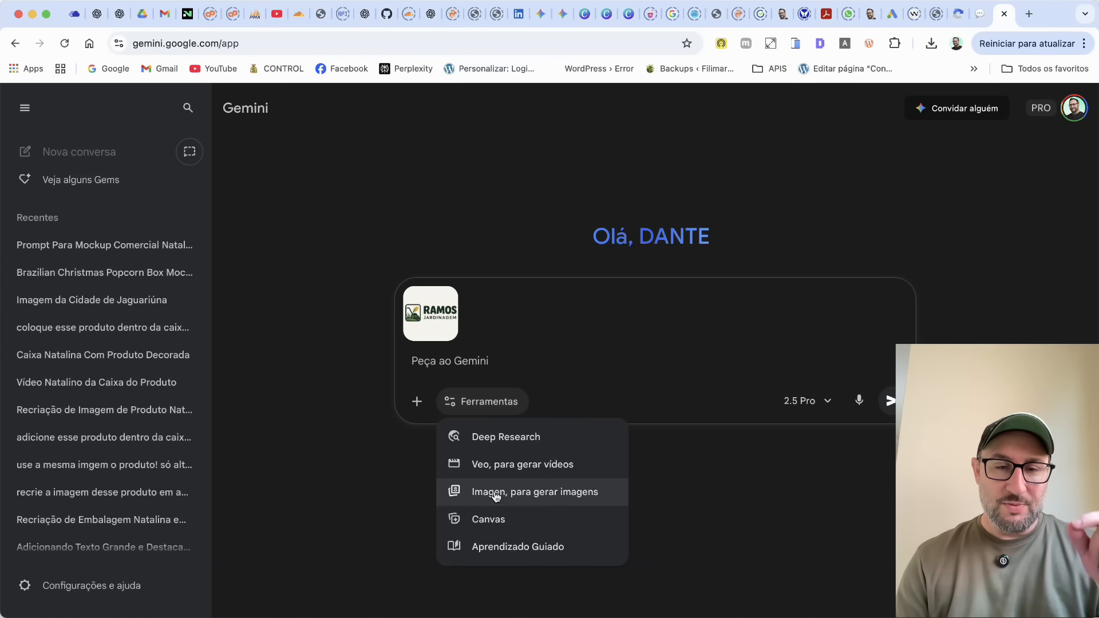
left_click(542, 500)
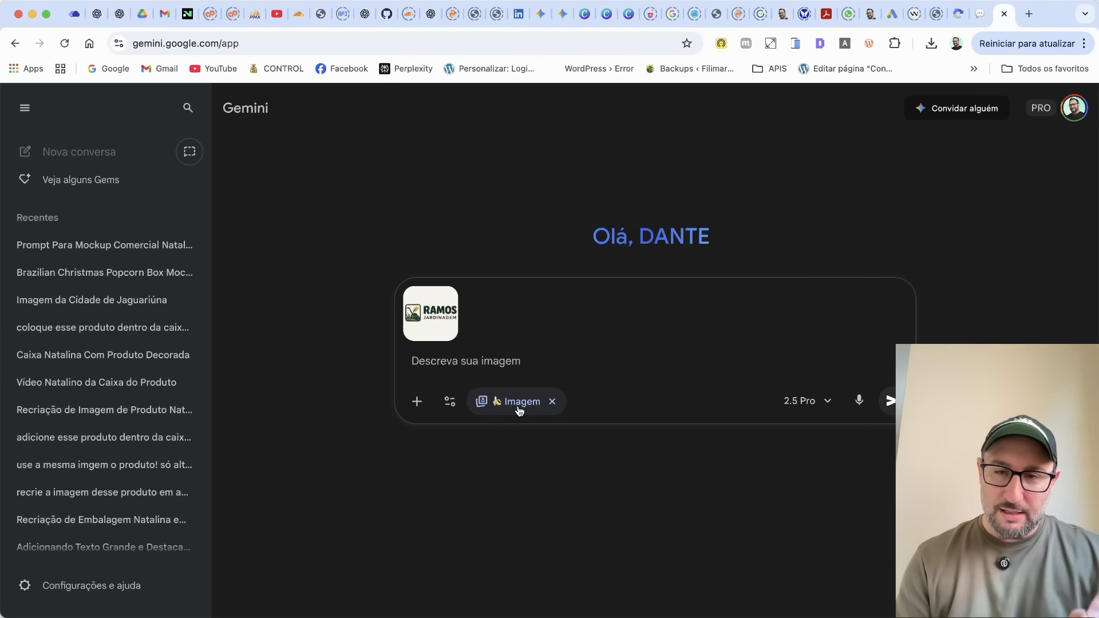
Copy the business card mockup prompt from the ChatGPT chat and submit it with the attached logo in Gemini.
left_click(430, 14)
scroll(566, 309, "down", 2)
scroll(566, 309, "up", 5)
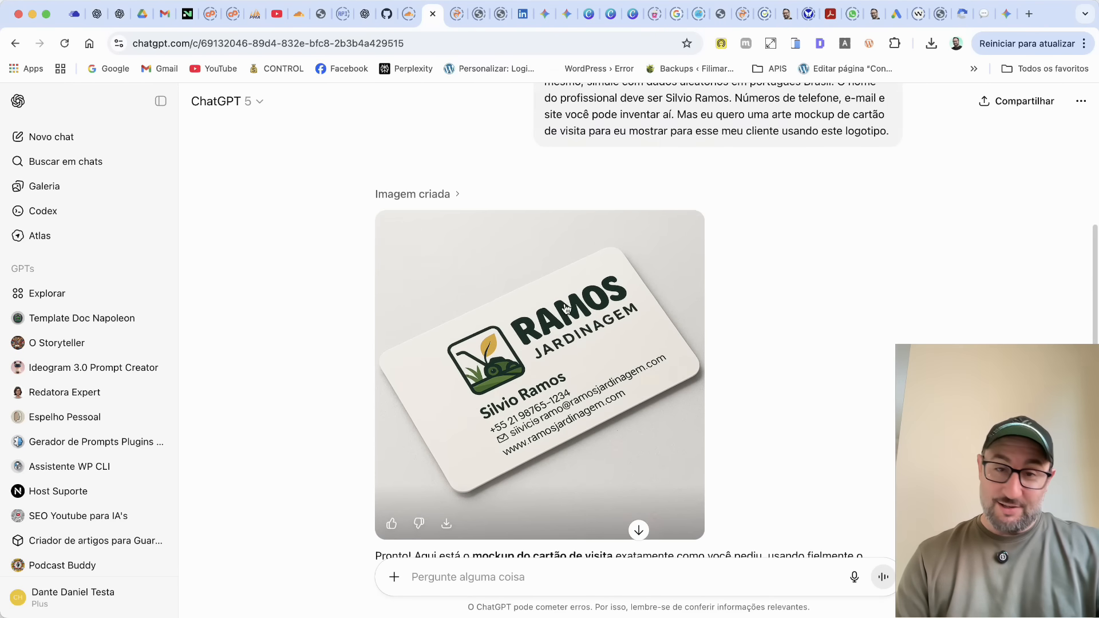
scroll(564, 308, "up", 2)
left_click_drag(545, 200, 896, 295)
key("super+c")
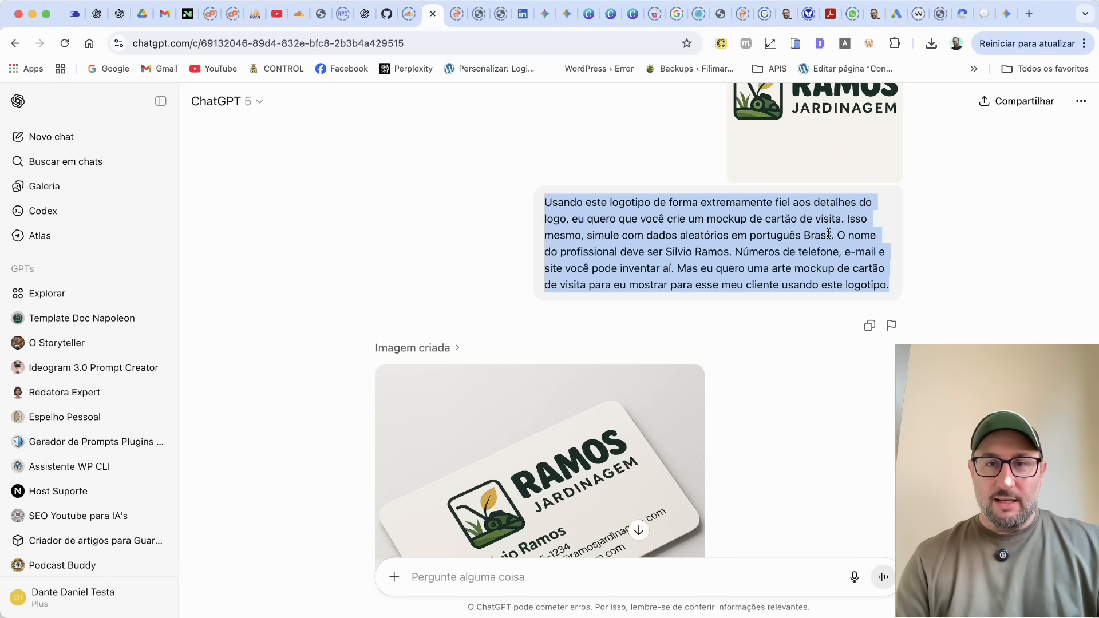
left_click(1005, 16)
key("super+v")
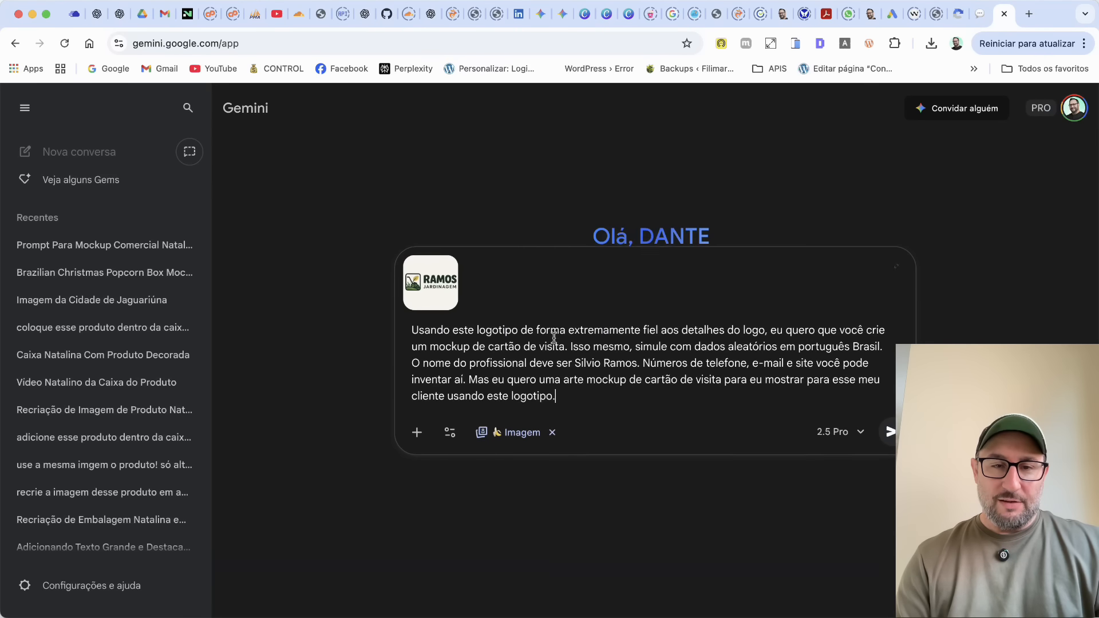
left_click(891, 434)
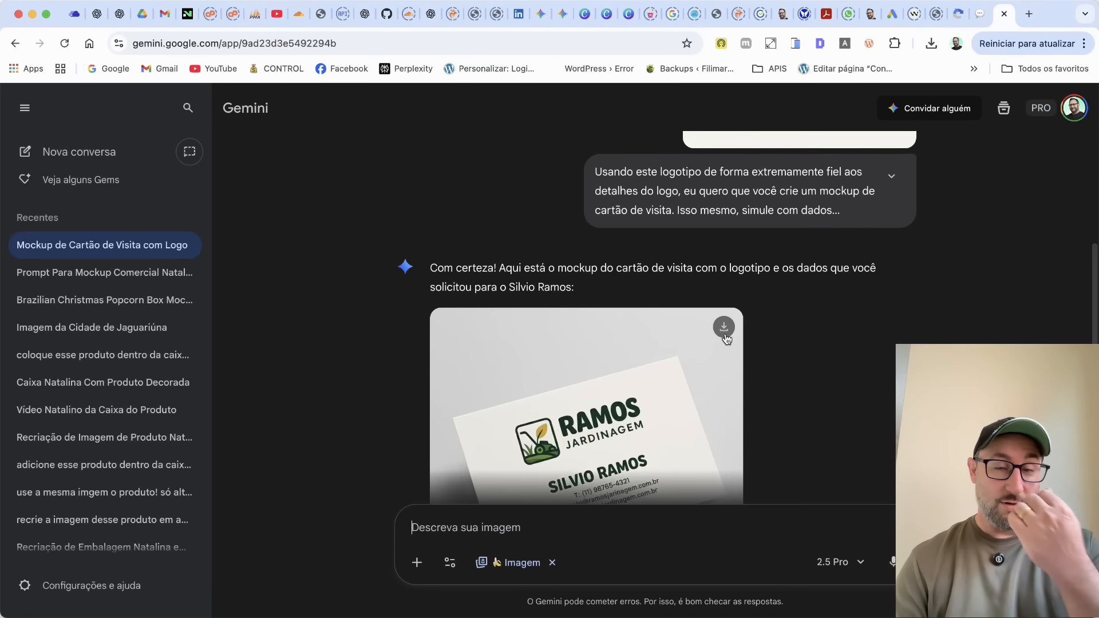
Examine the business card mockup generated by Gemini, opening it at full size.
scroll(729, 337, "up", 3)
scroll(729, 336, "down", 4)
scroll(728, 337, "down", 1)
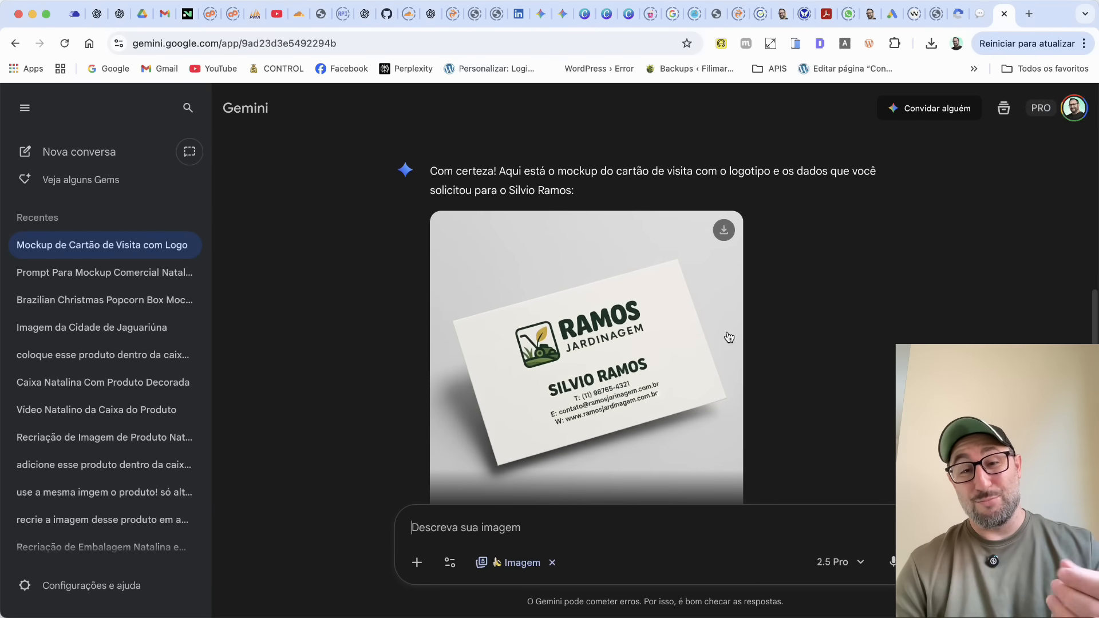
scroll(872, 355, "down", 2)
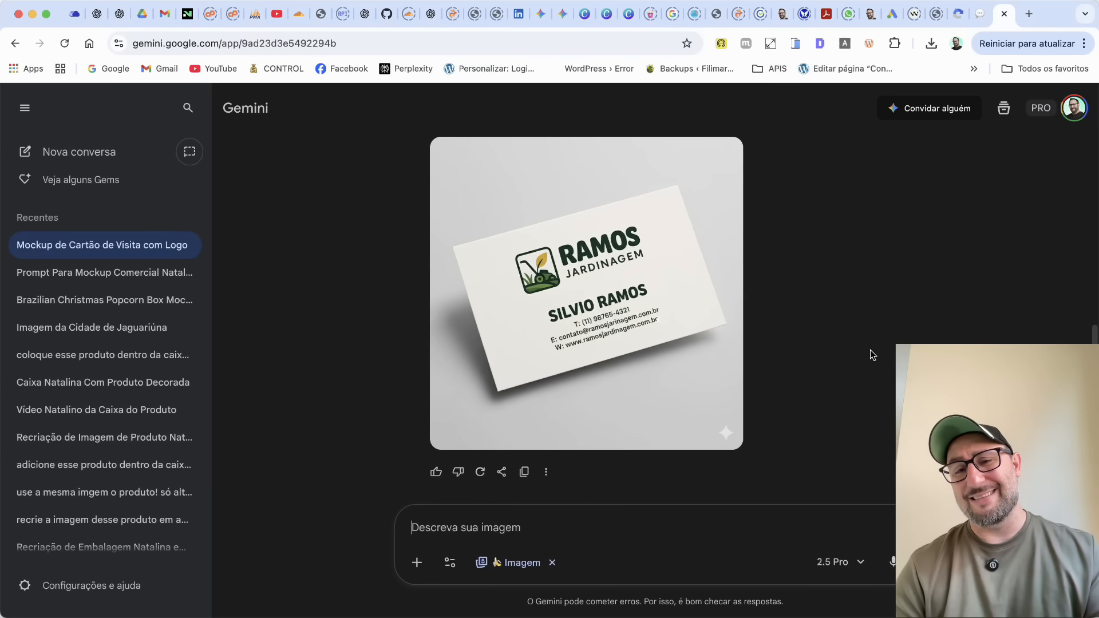
left_click(654, 307)
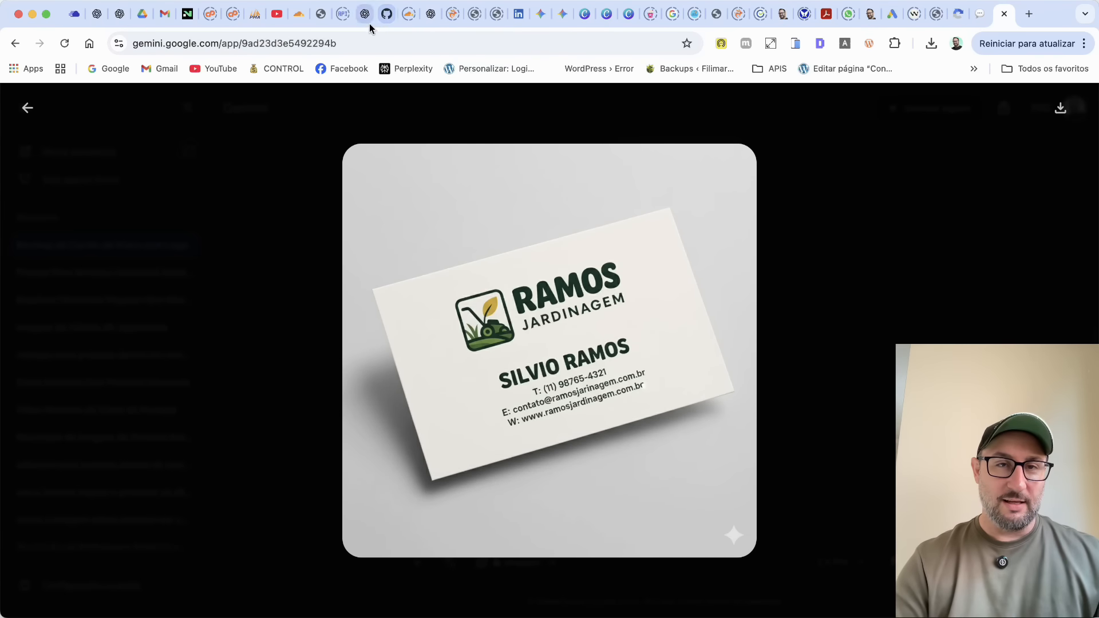
Return to ChatGPT, inspect its business card mockup enlarged, and request a better card layout with a slightly smaller logo.
left_click(424, 21)
scroll(490, 415, "down", 3)
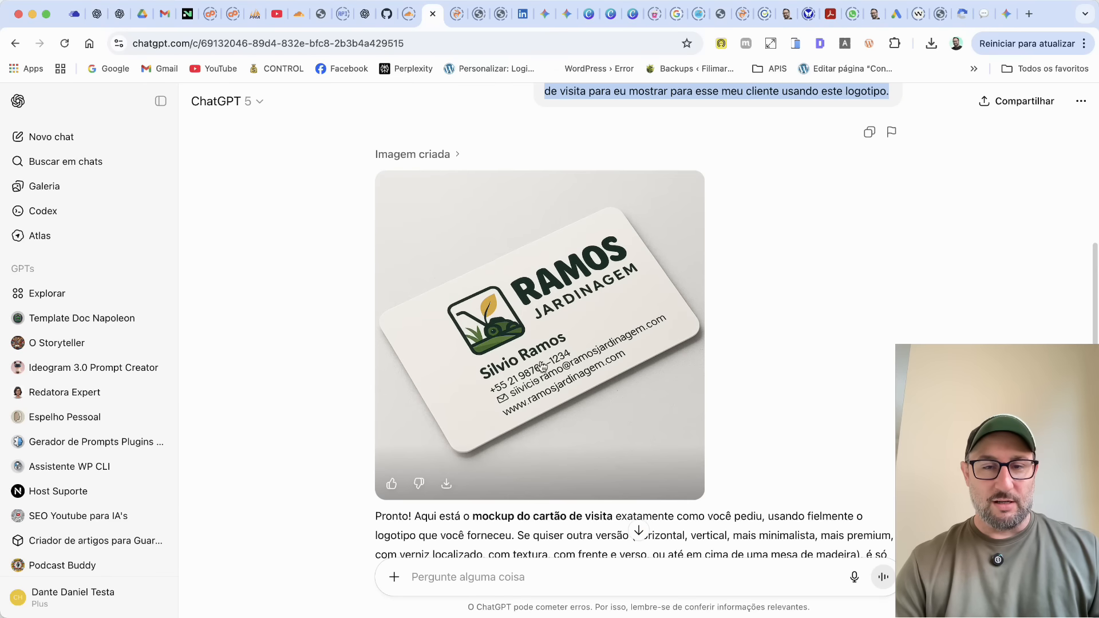
left_click(571, 360)
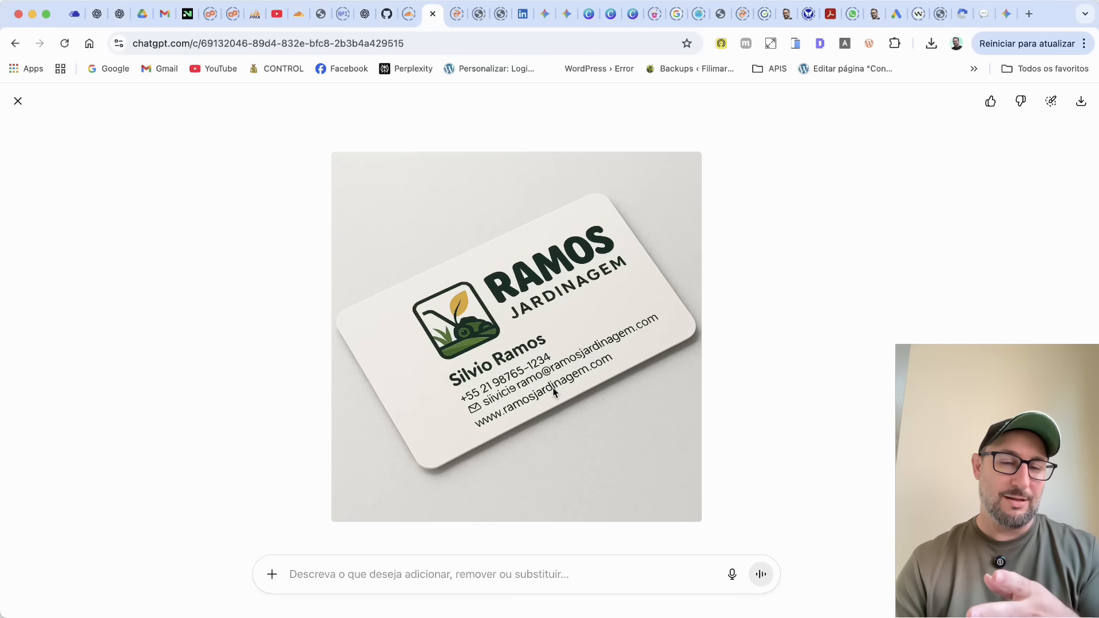
key("Escape")
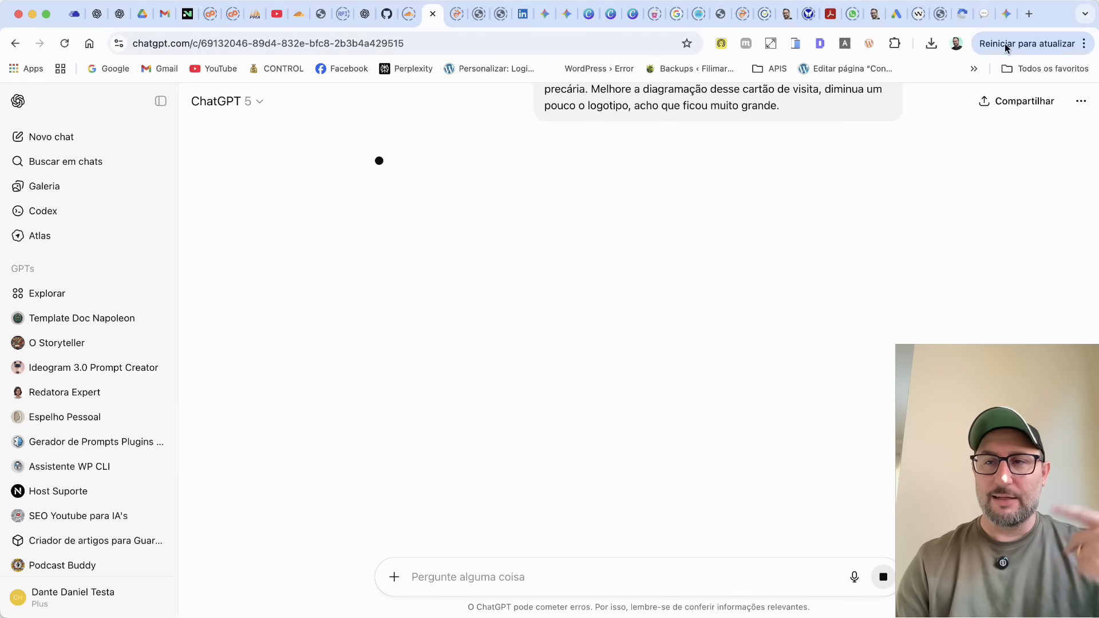